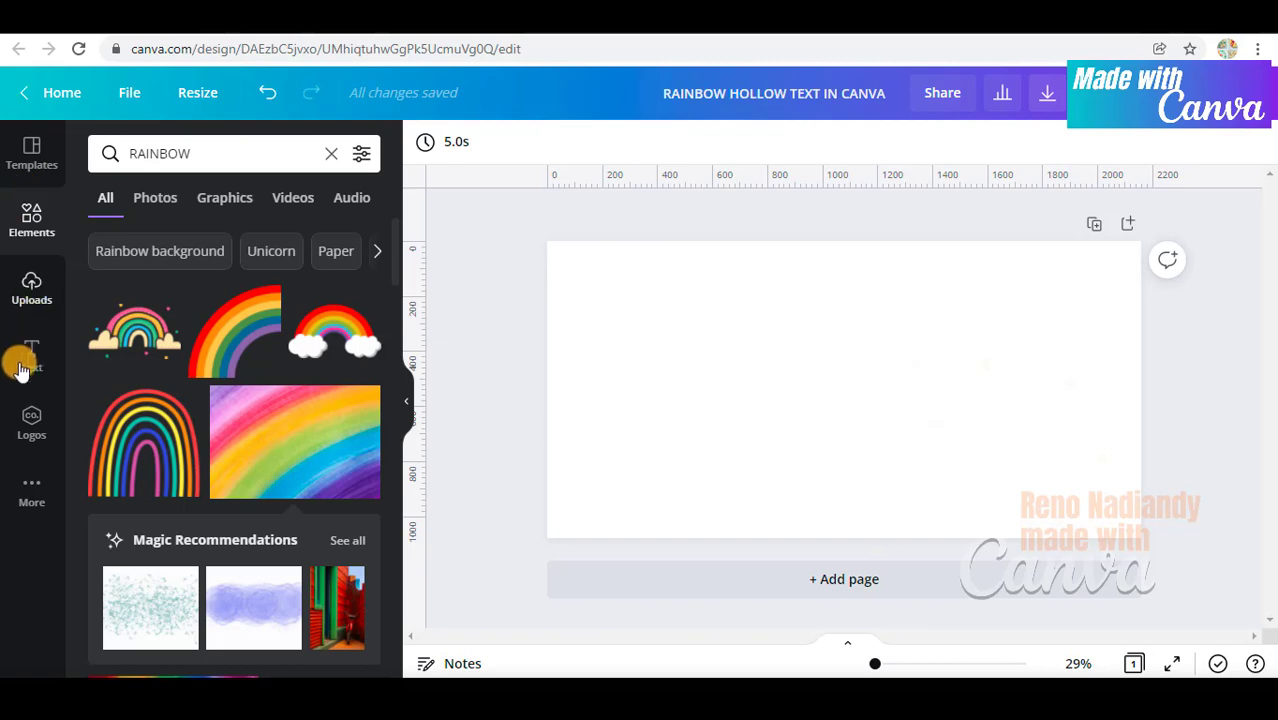
- Add a heading text box to the page and set its font to Antonio Bold
left_click(30, 345)
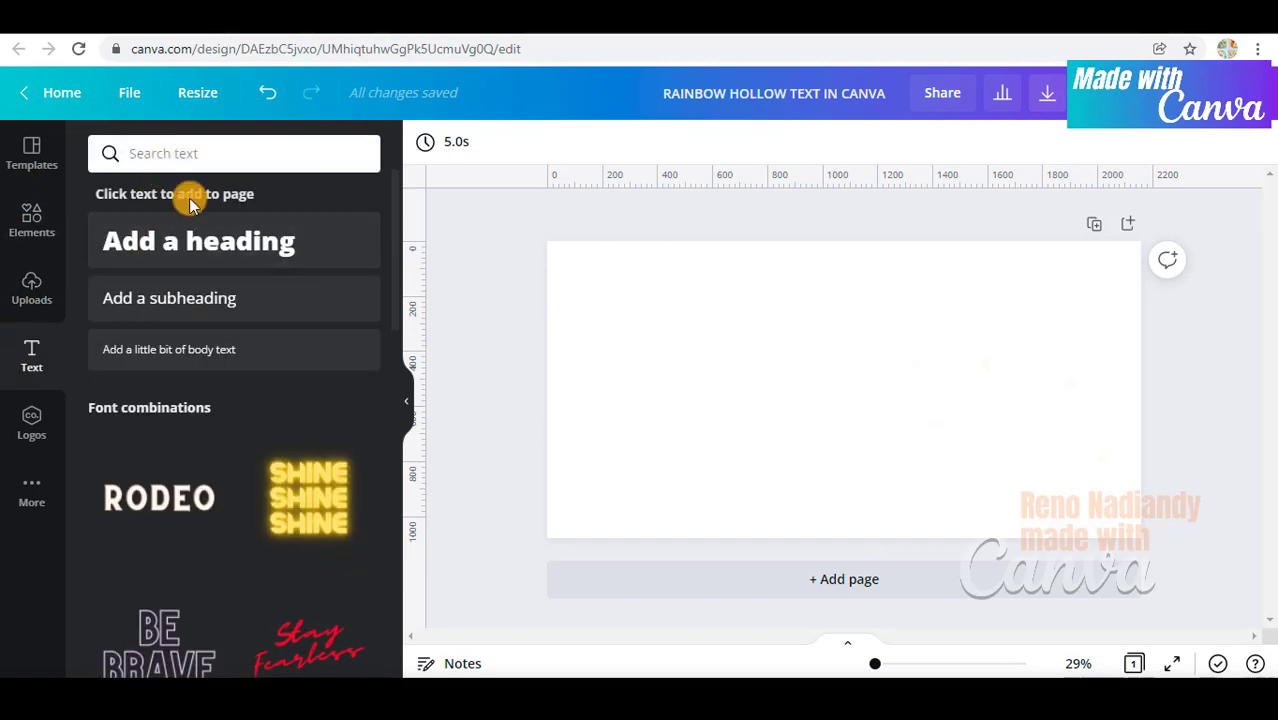
left_click(214, 222)
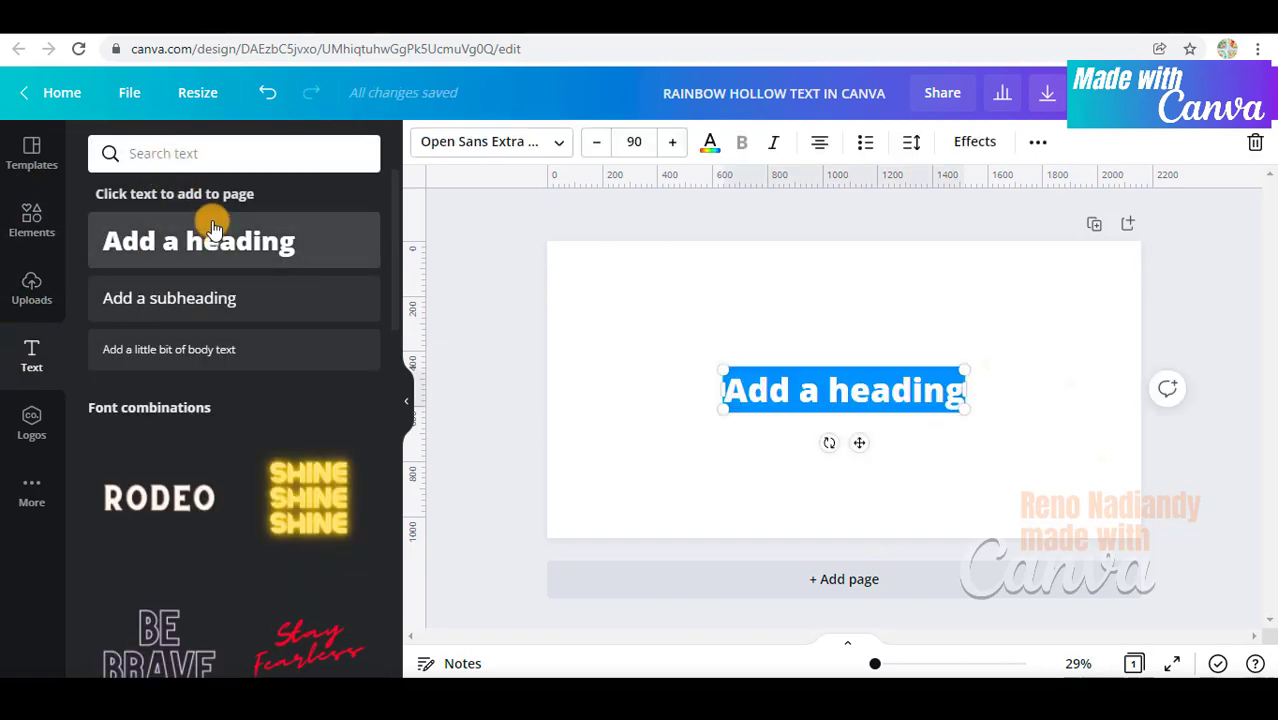
left_click(525, 141)
left_click(254, 280)
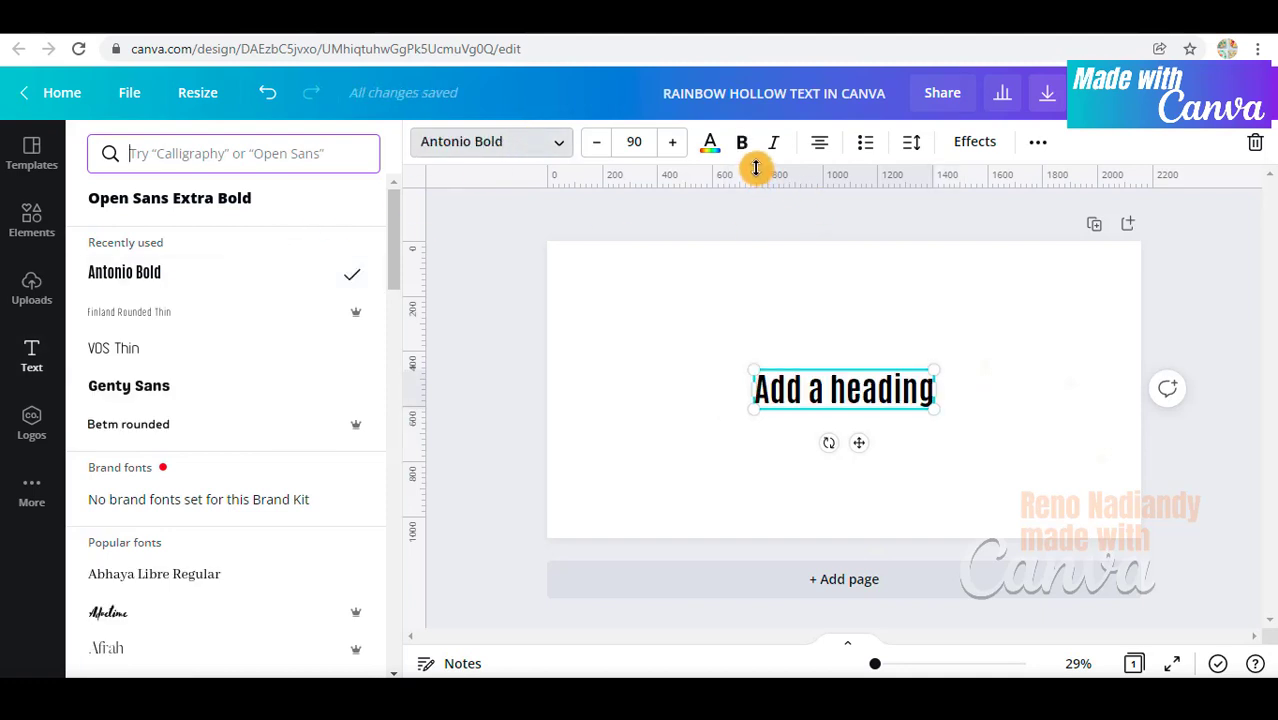
- Replace the heading text with "RAINBOW", "HOLLOW TEXT" and "IN CANVA" on three separate lines
double_click(819, 380)
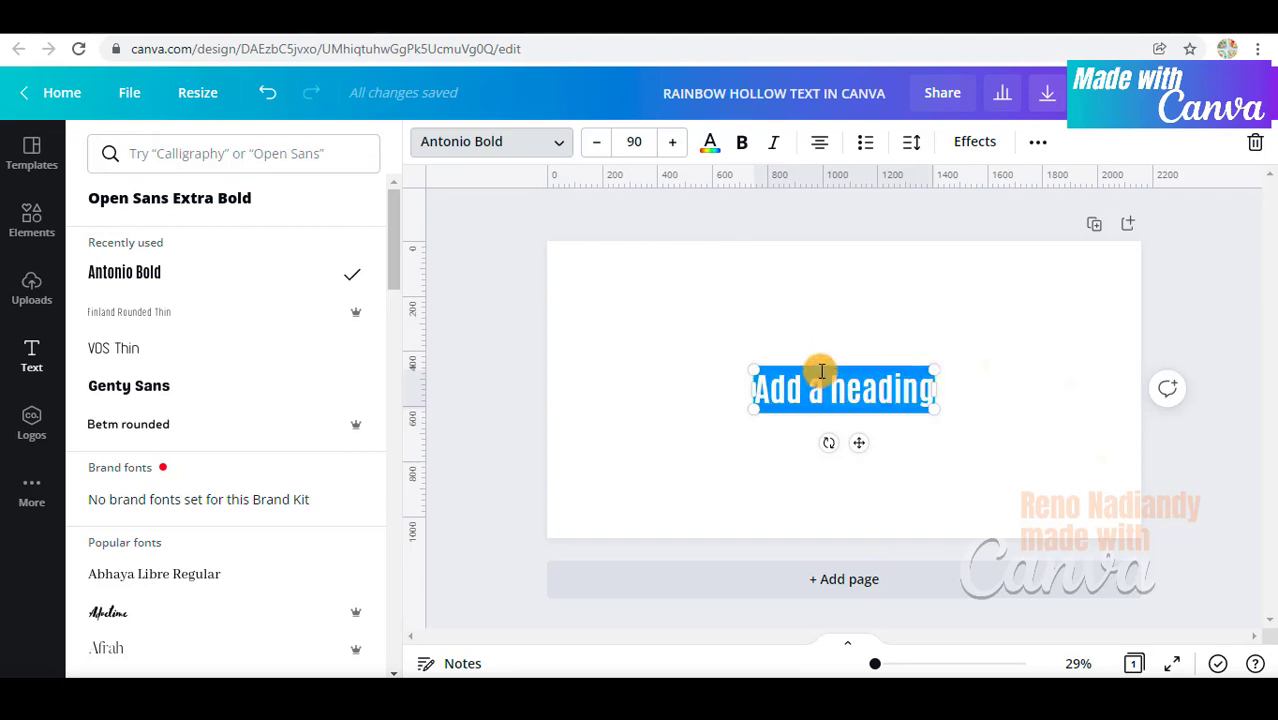
type("RAINBOW")
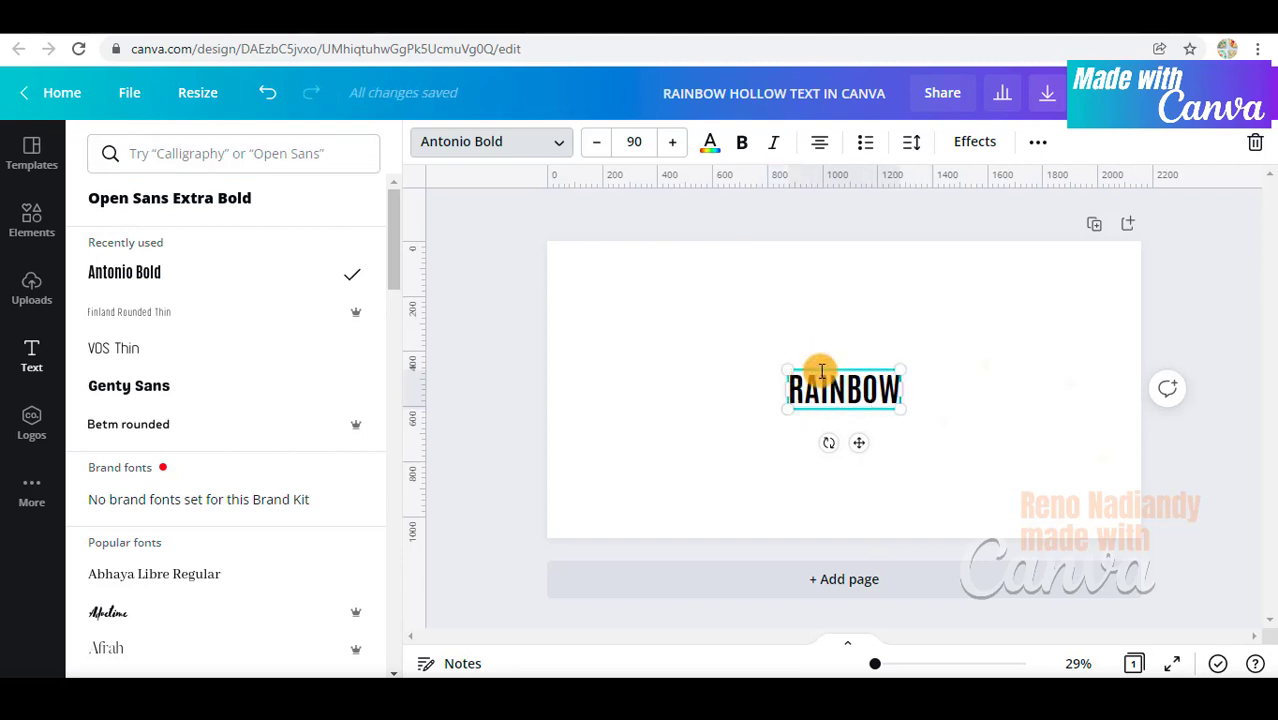
key("Return")
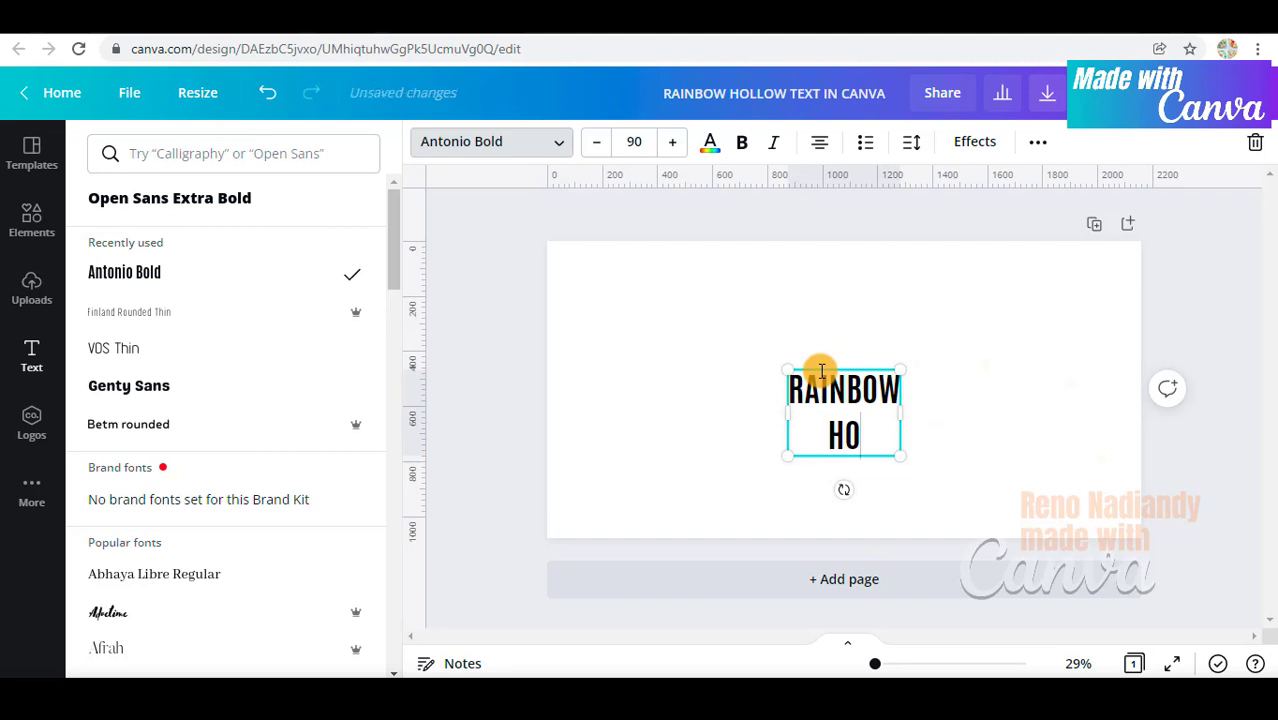
type("HOLLOW")
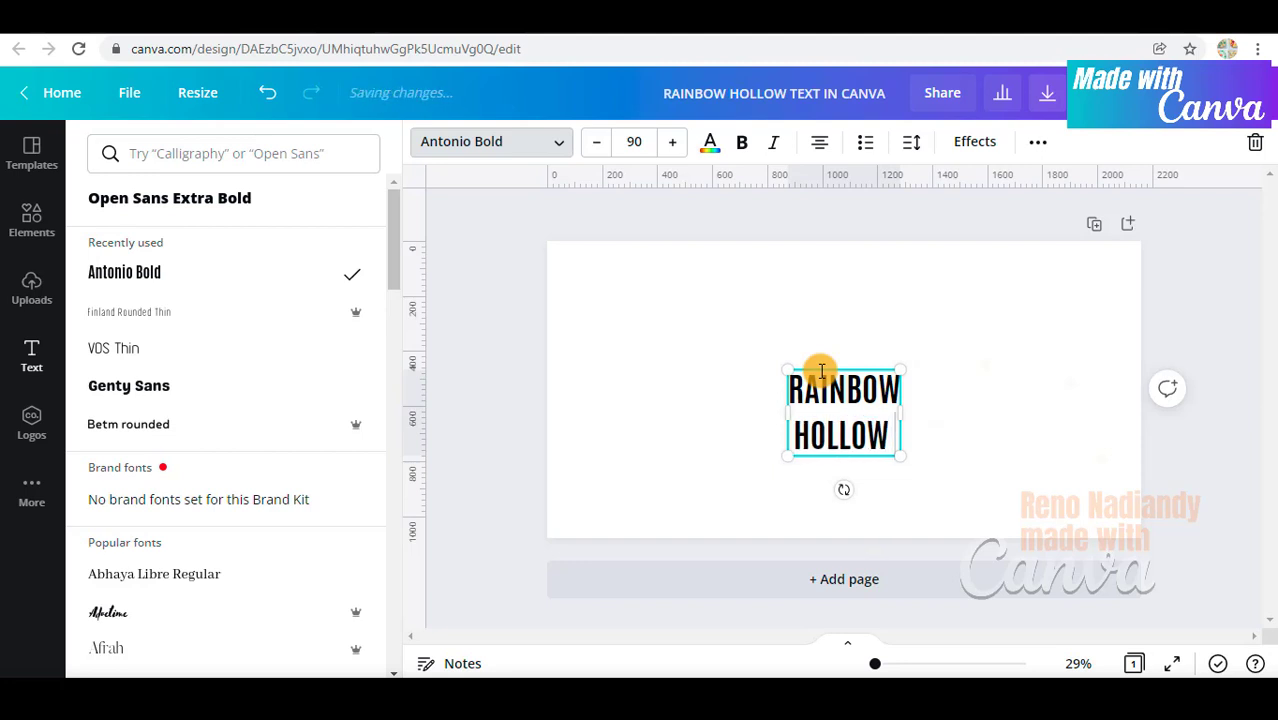
type(" TEXT")
key("Return")
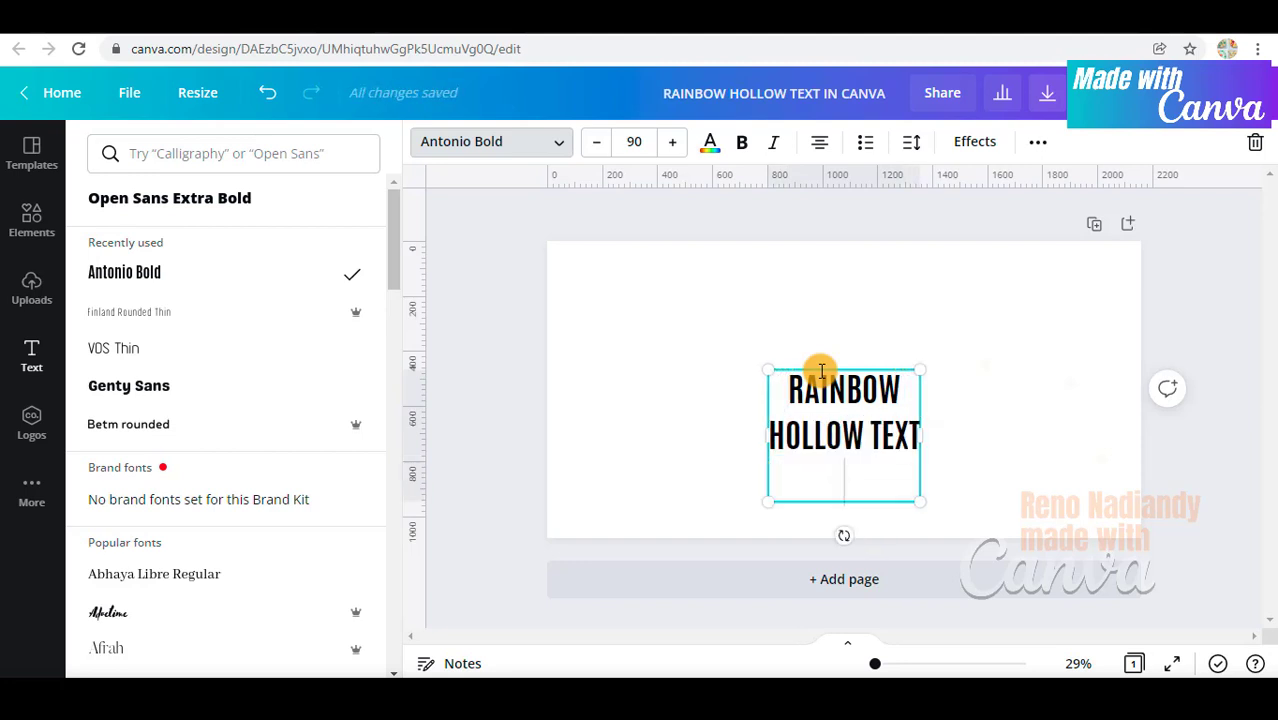
type("IN CANVA")
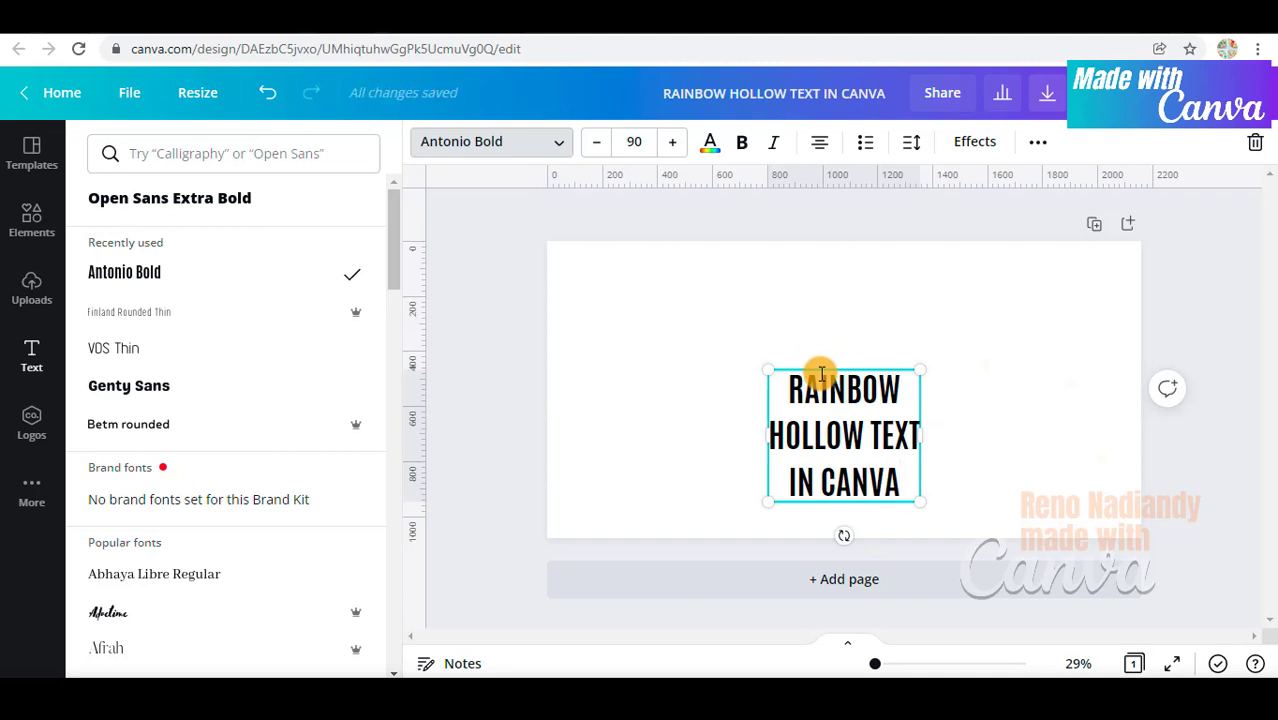
- Left-align the heading, enlarge it to about font size 161 and move it near the page's left edge
key("ctrl+a")
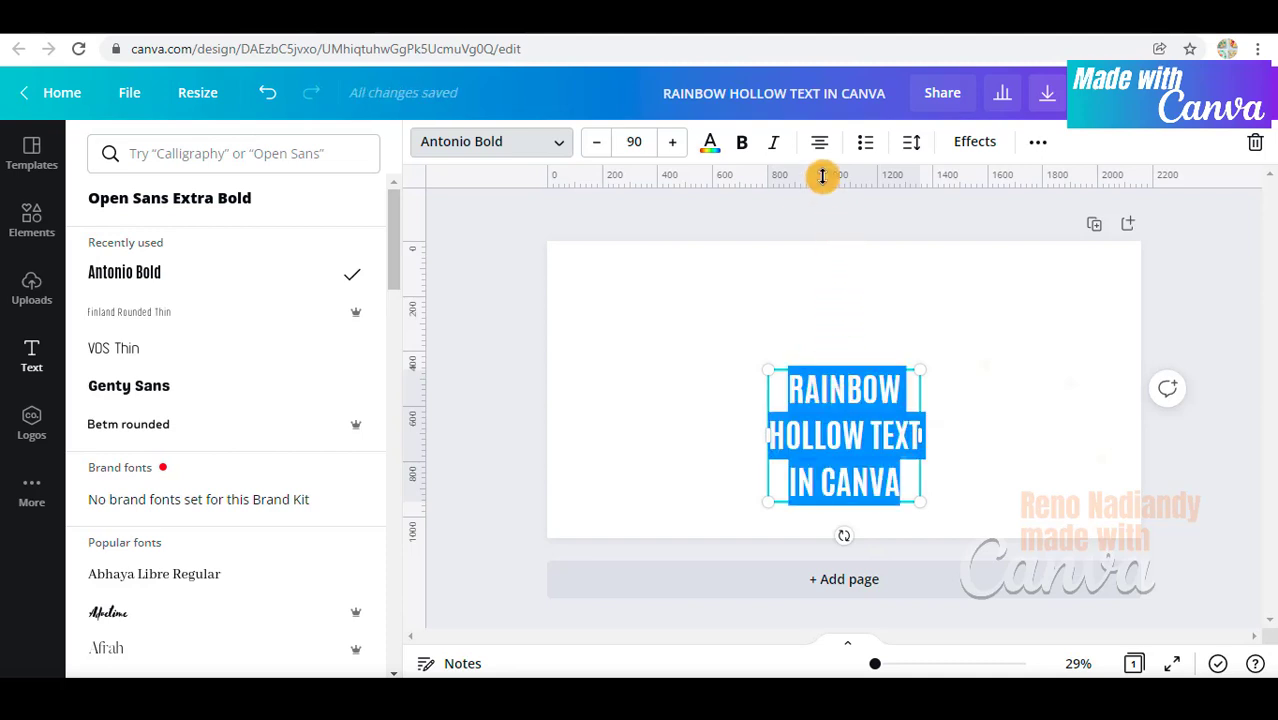
left_click(820, 143)
left_click_drag(768, 370, 628, 290)
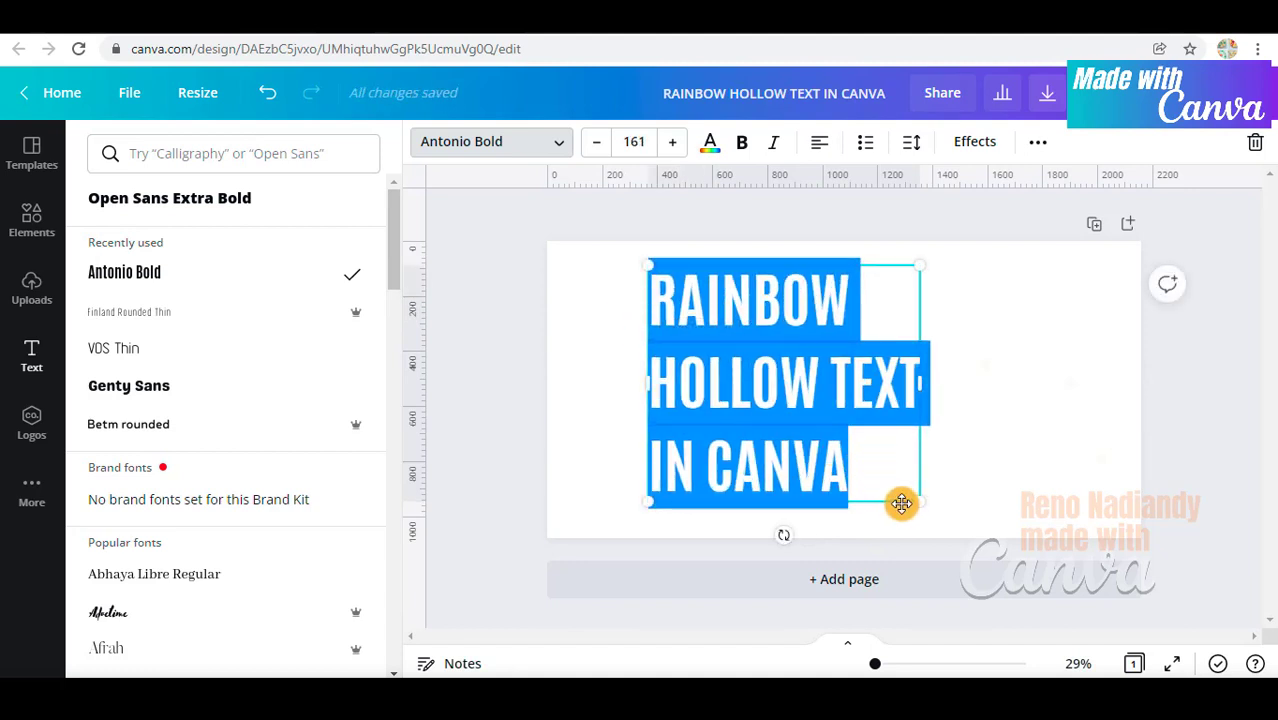
left_click_drag(901, 503, 828, 494)
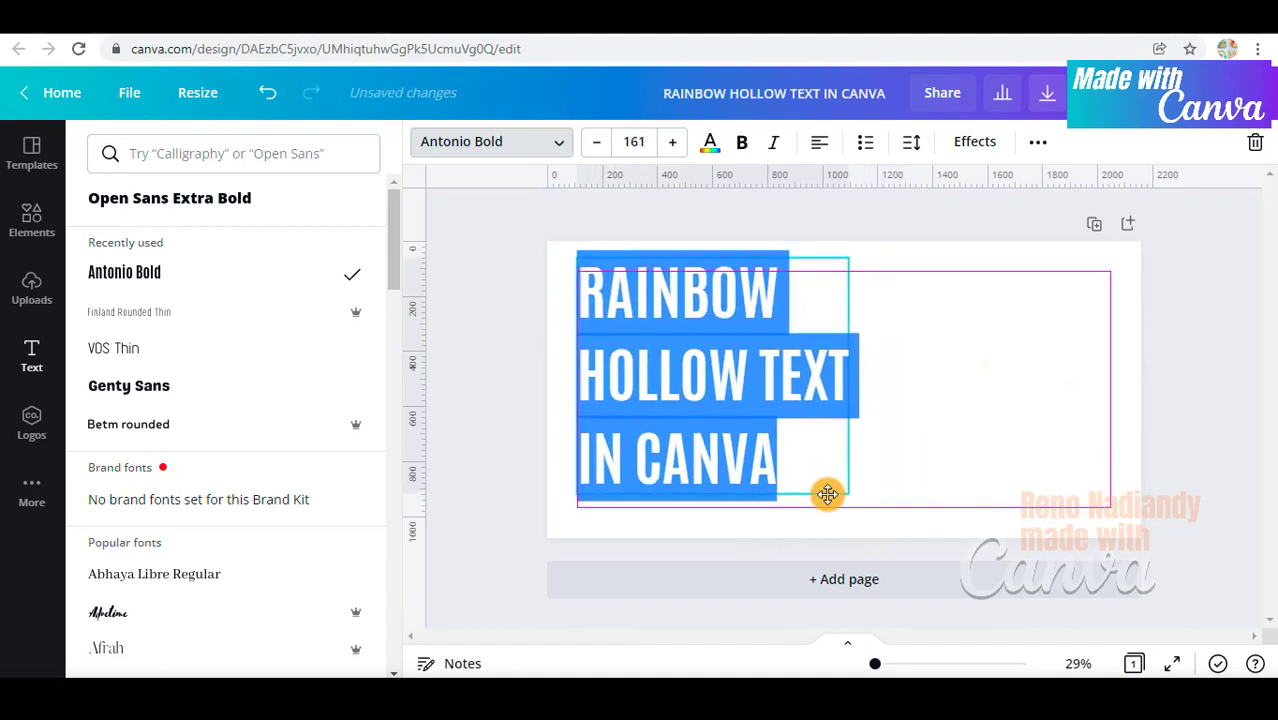
- Reduce the heading's line spacing to about 1.12
left_click(966, 148)
left_click(908, 142)
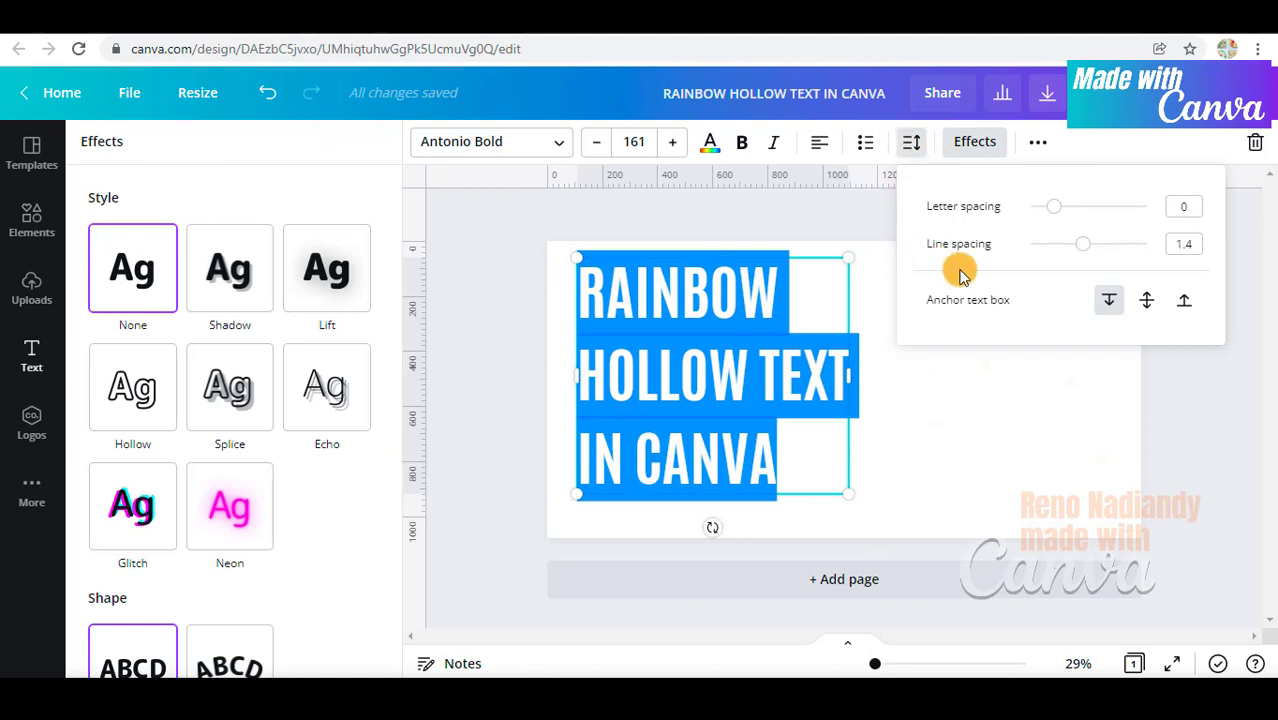
left_click_drag(1072, 249, 1068, 250)
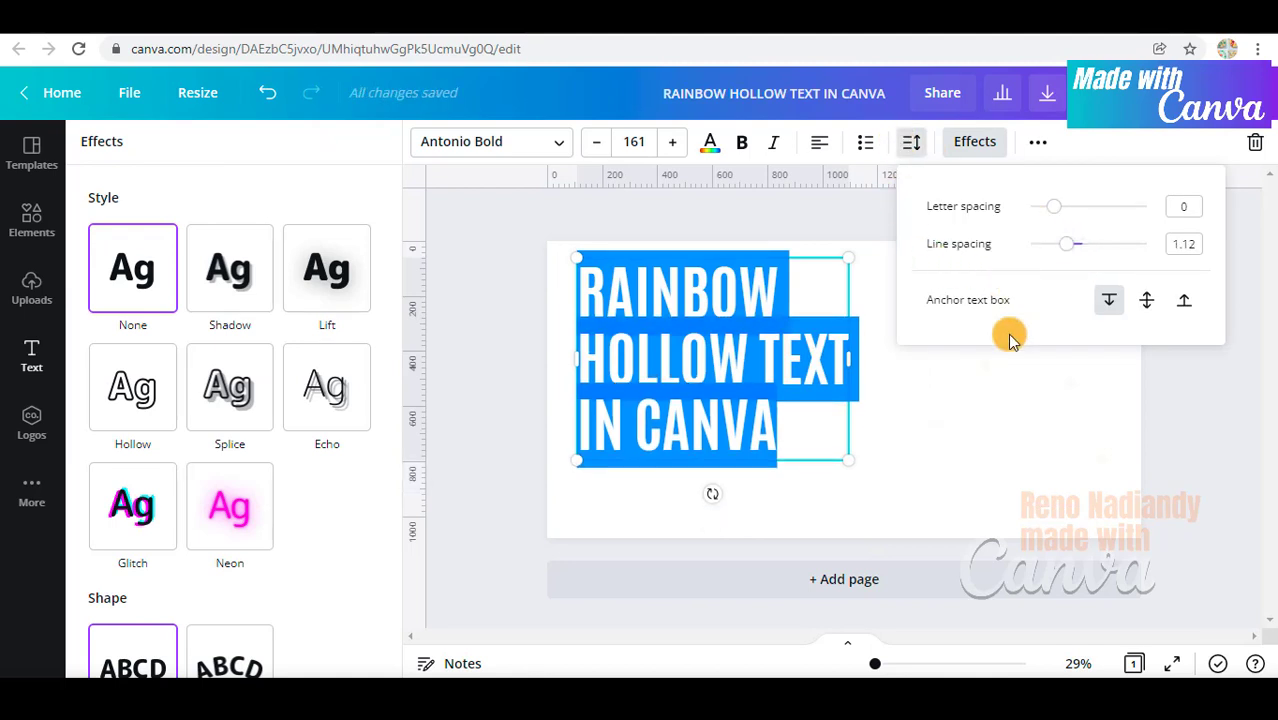
left_click(986, 393)
left_click(969, 397)
- Apply the Hollow effect to the heading and change its colour to white
left_click(817, 384)
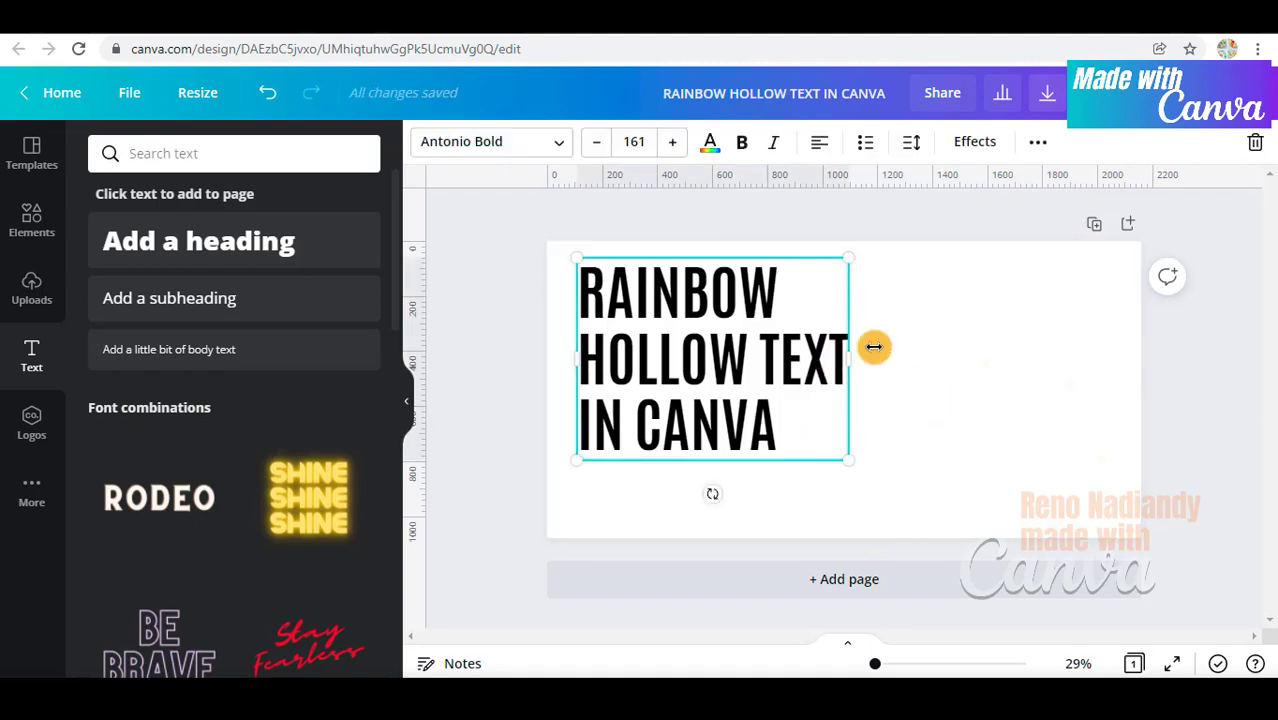
left_click(967, 145)
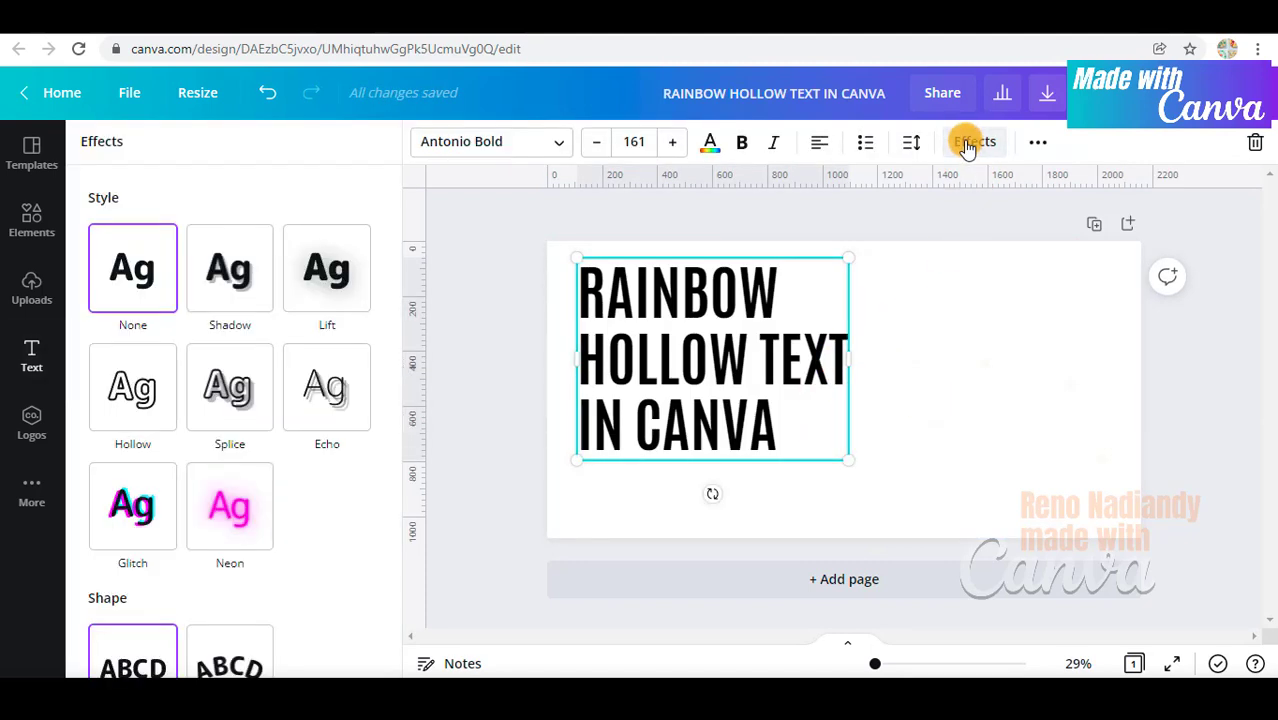
left_click(137, 390)
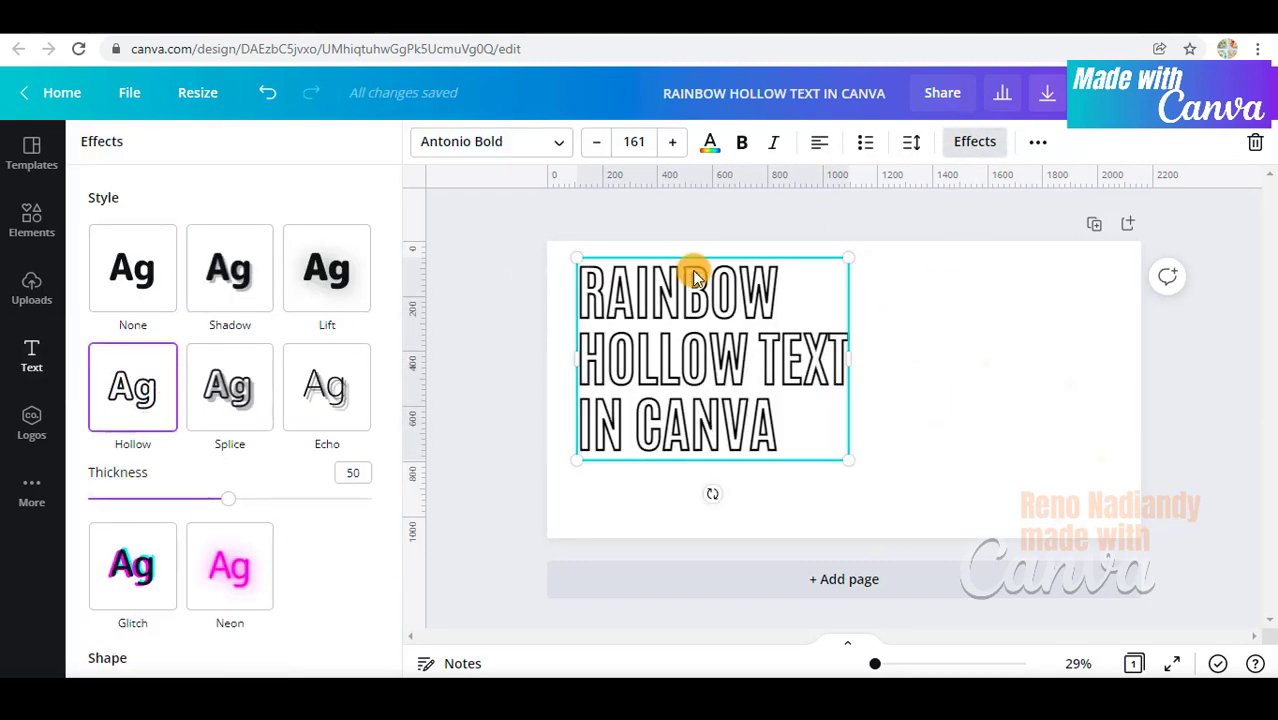
left_click(707, 145)
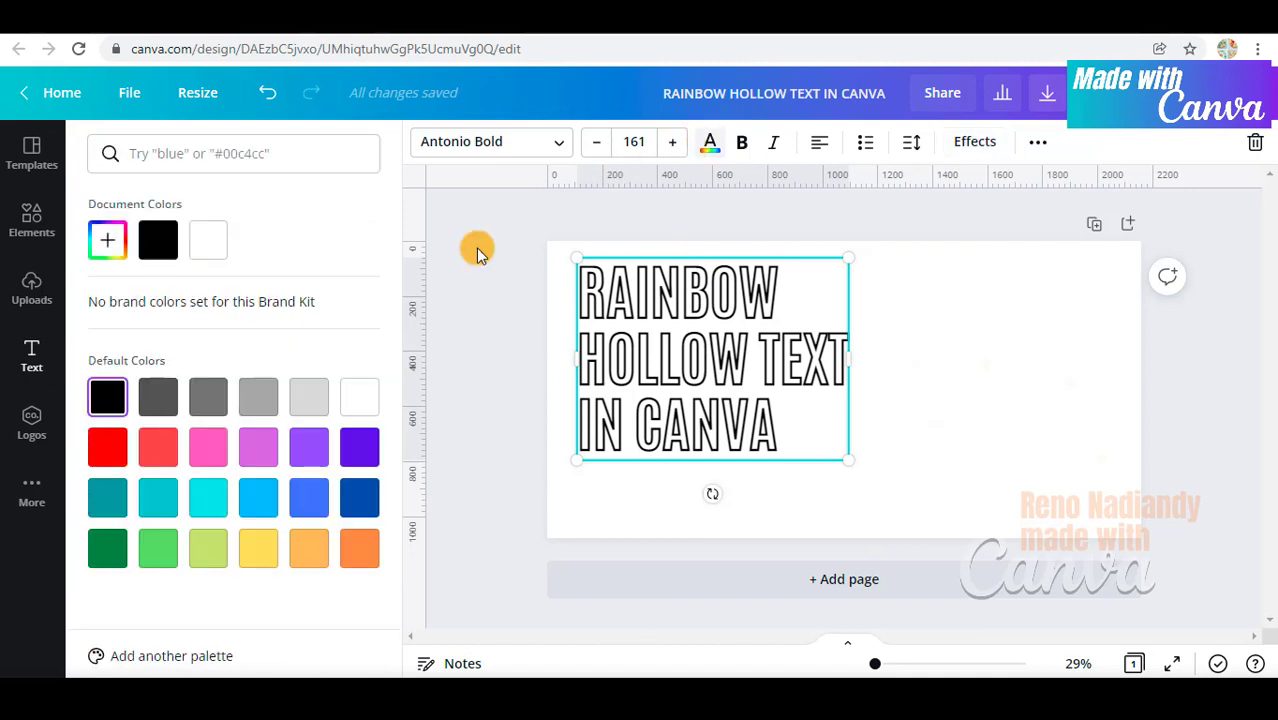
left_click(208, 242)
left_click(982, 416)
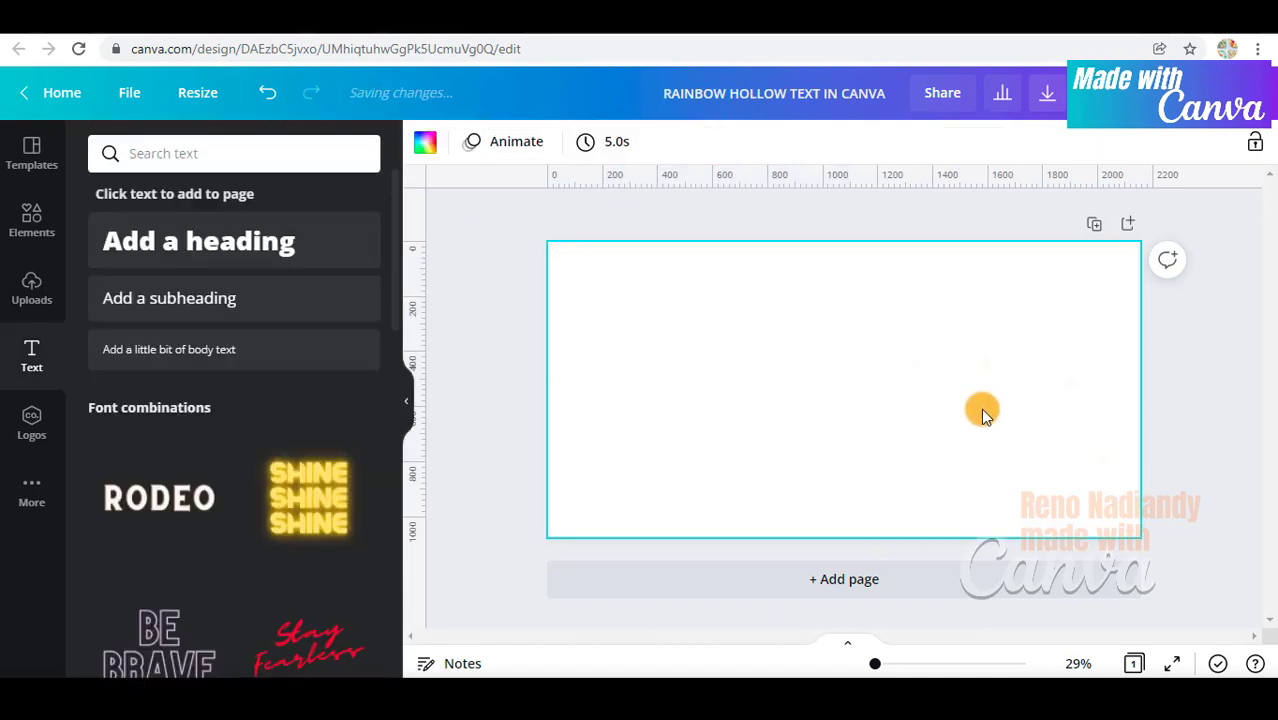
- Set the page background to dark blue and centre the heading vertically on the page
left_click(422, 144)
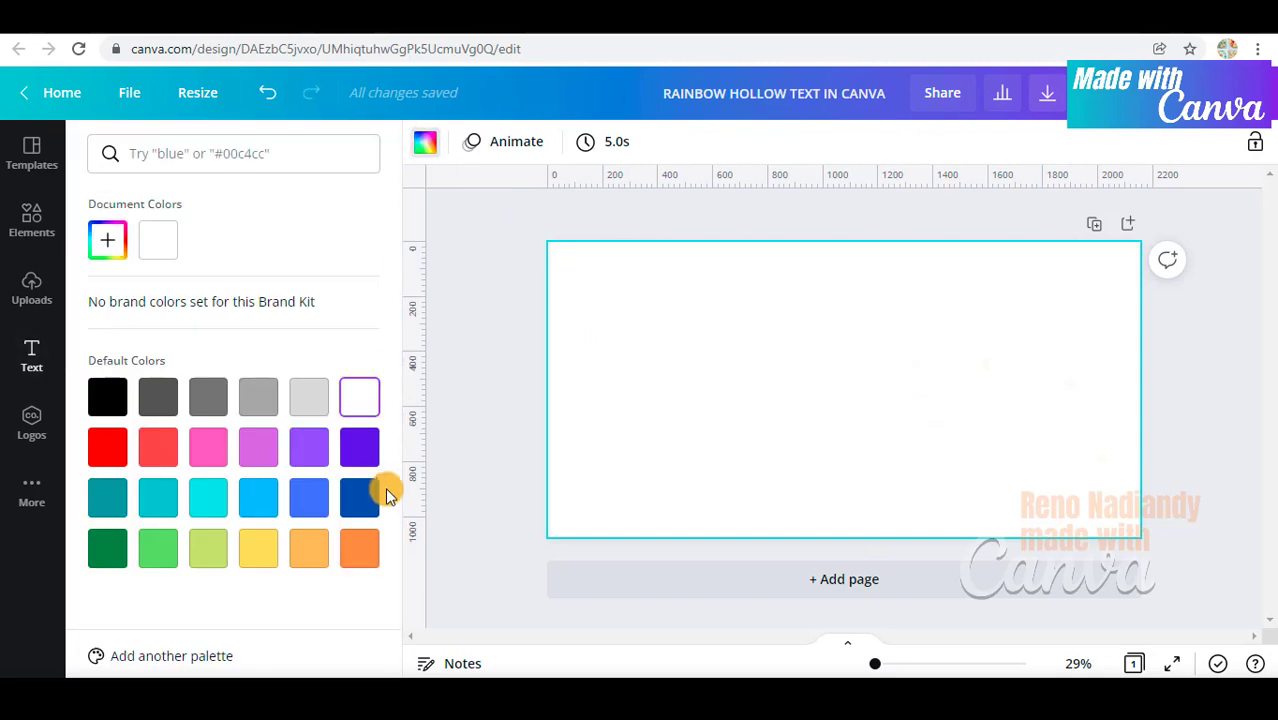
left_click(362, 500)
left_click(669, 408)
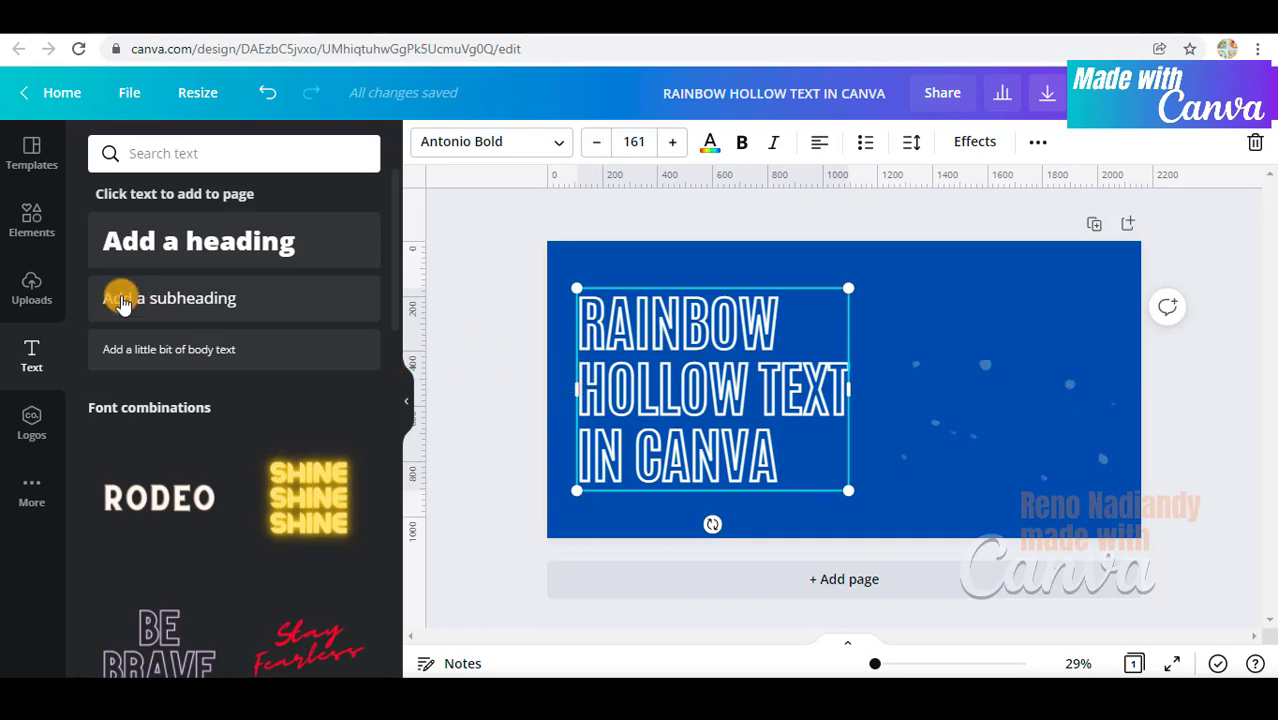
- Clear the element search and add a white rectangle covering the whole page area to the right of the heading
left_click(33, 218)
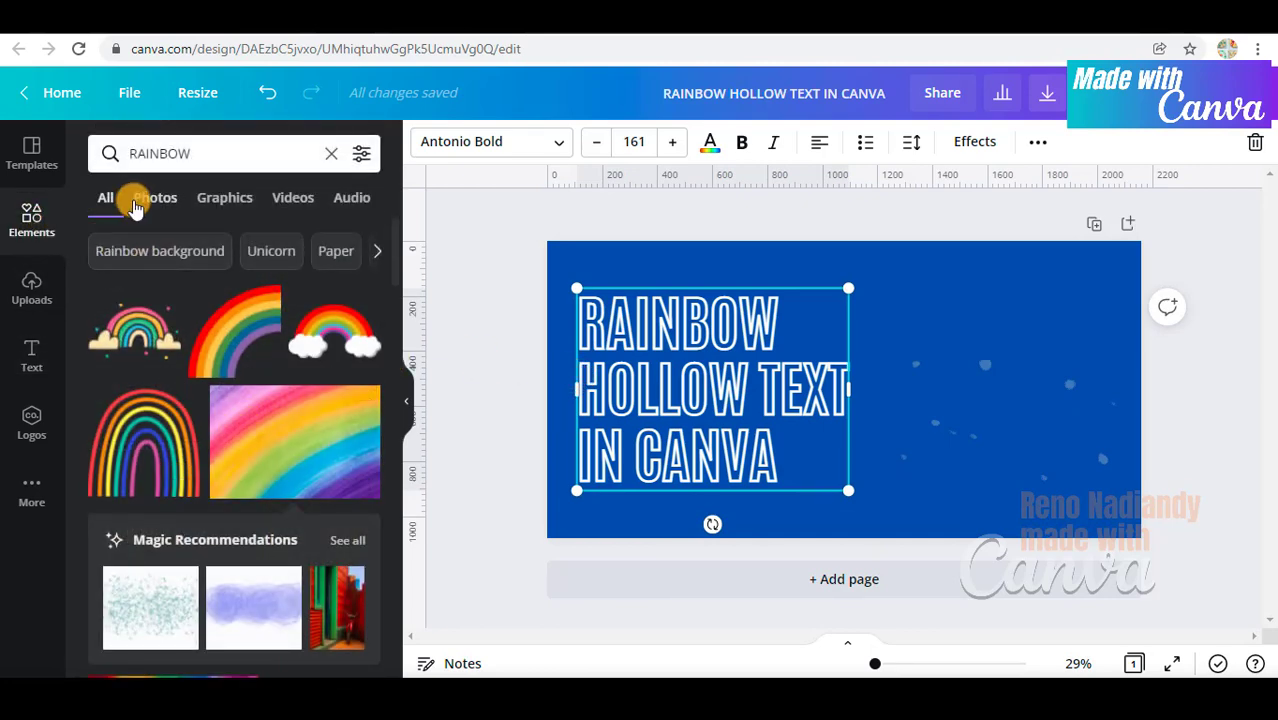
left_click(328, 152)
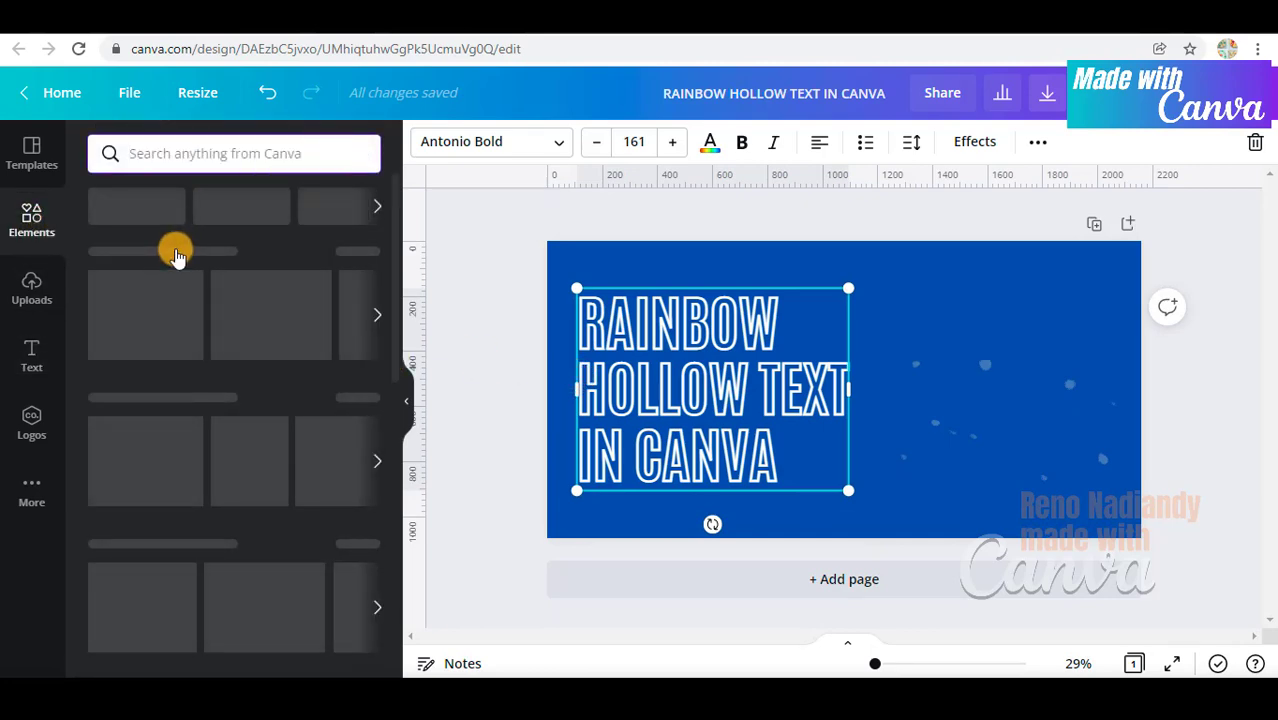
left_click(262, 337)
left_click_drag(868, 388, 970, 300)
left_click_drag(946, 387, 939, 542)
left_click_drag(1022, 385, 1147, 405)
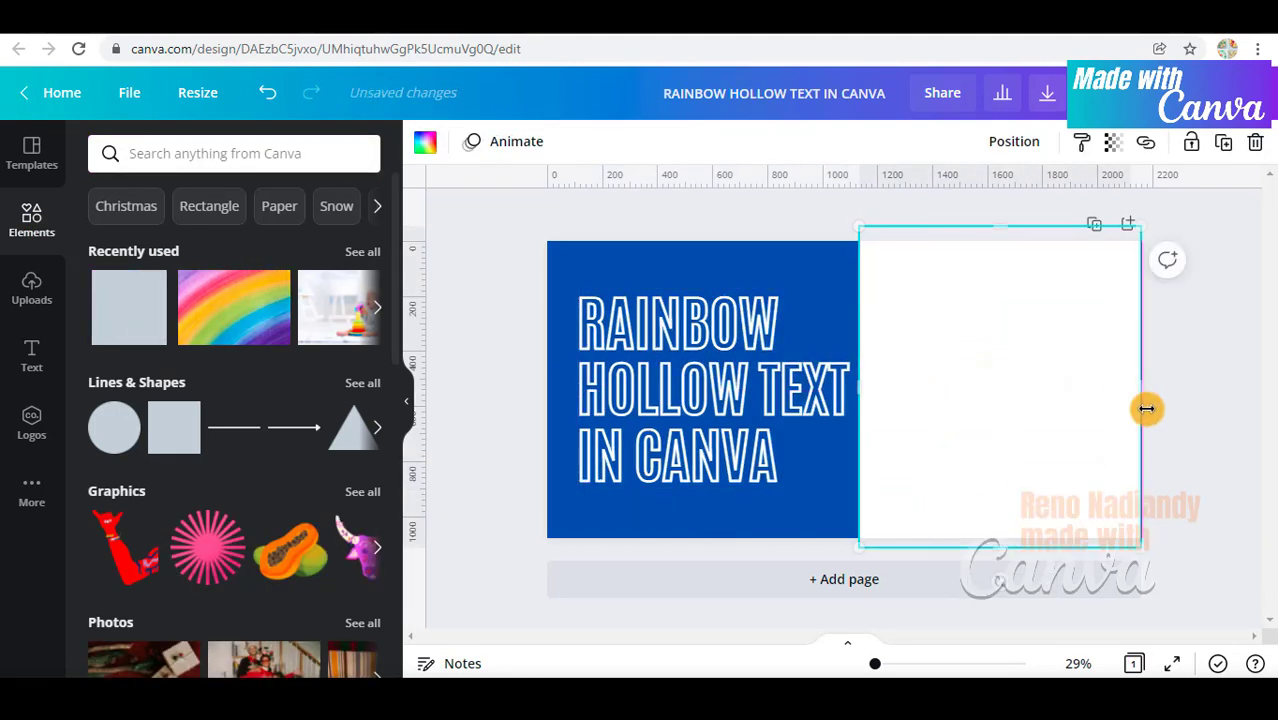
- Add two grey rectangles covering the page's left margin and the area above the heading, the upper one about 1,275 px wide
left_click(129, 307)
left_click_drag(899, 365, 566, 300)
left_click_drag(551, 395, 550, 545)
left_click(122, 305)
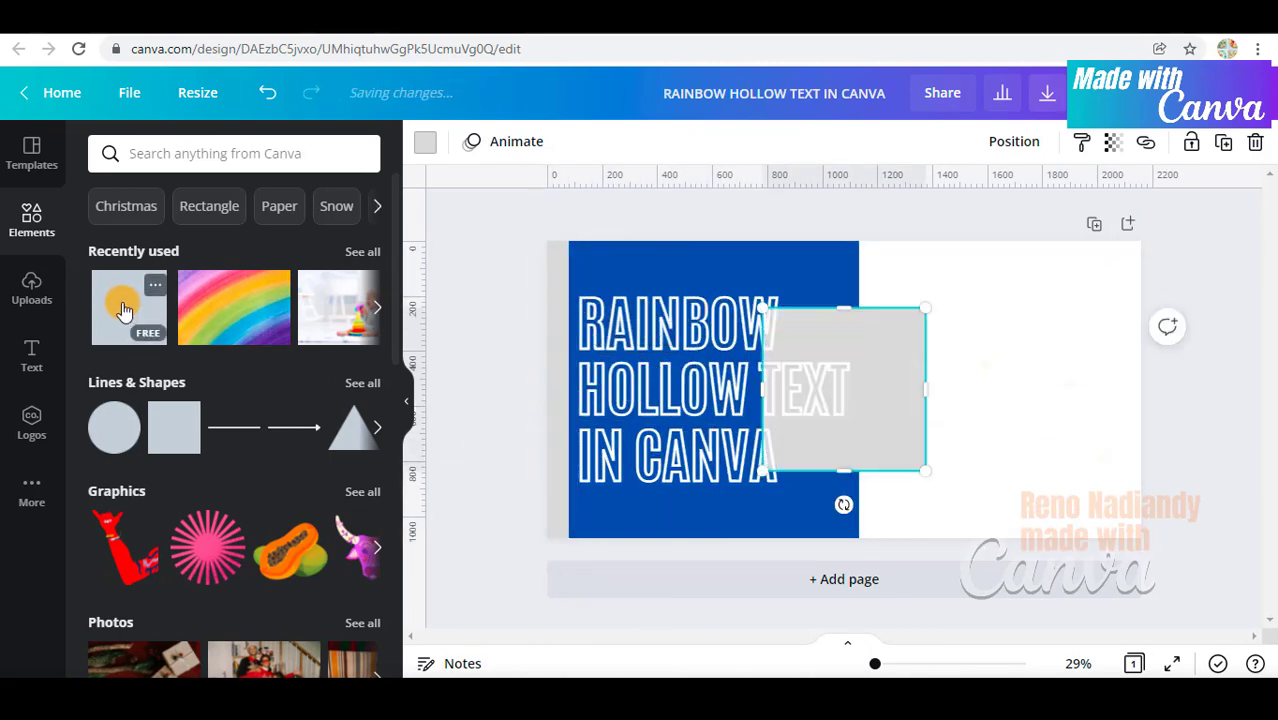
left_click_drag(878, 401, 899, 334)
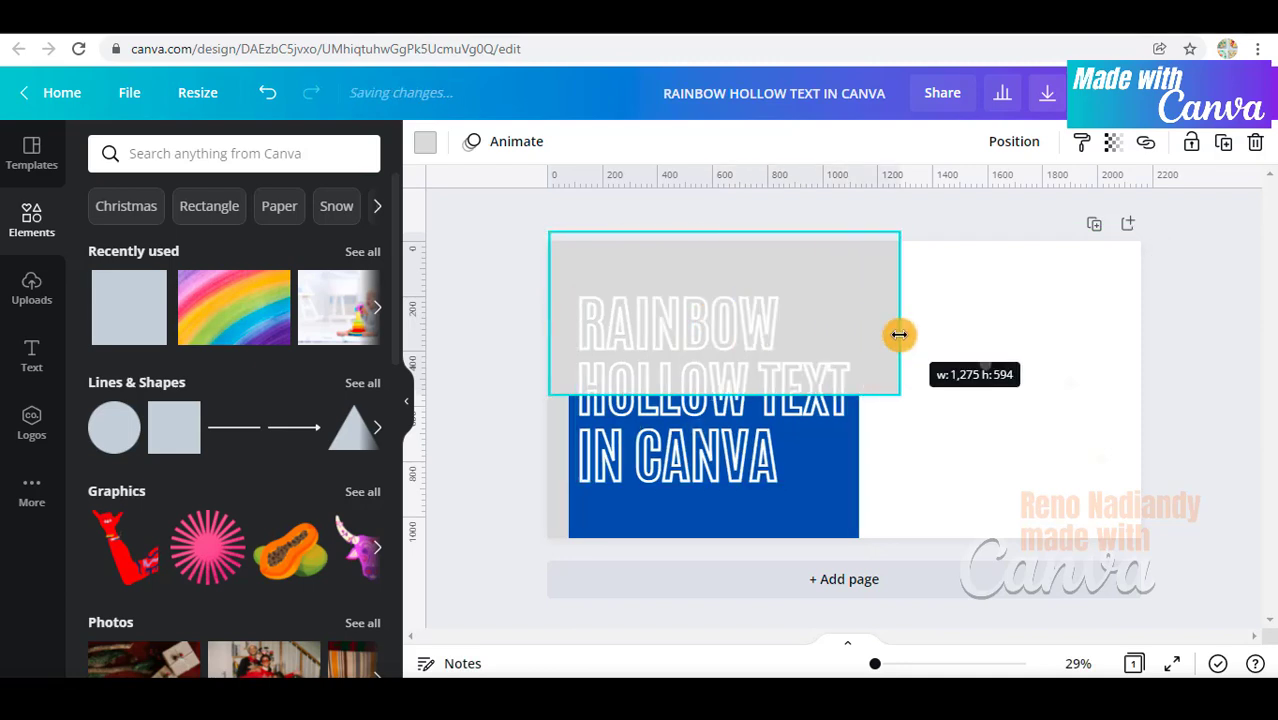
left_click_drag(730, 393, 739, 289)
- Add another grey rectangle and stretch it across the area below the heading
left_click(120, 305)
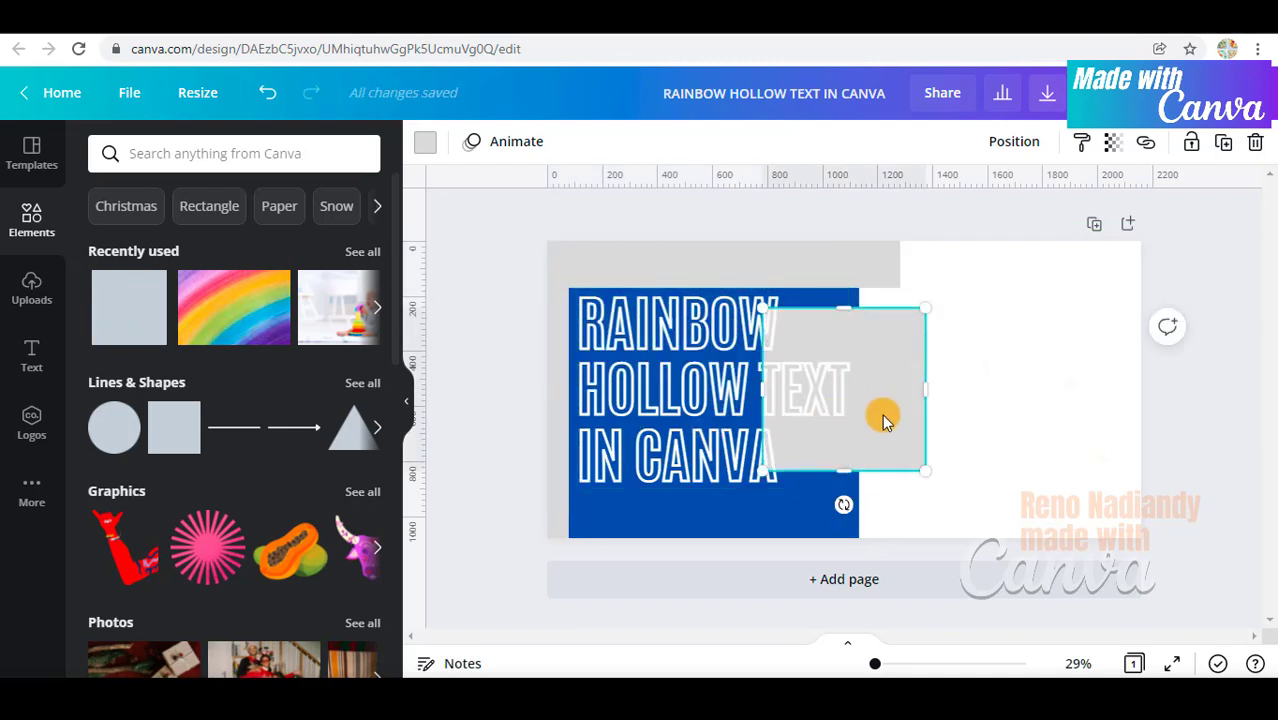
left_click_drag(884, 419, 673, 462)
left_click_drag(633, 387, 622, 491)
left_click_drag(714, 521, 891, 528)
- Select the three grey rectangles around the heading together and recolour them white
left_click(810, 271, "shift")
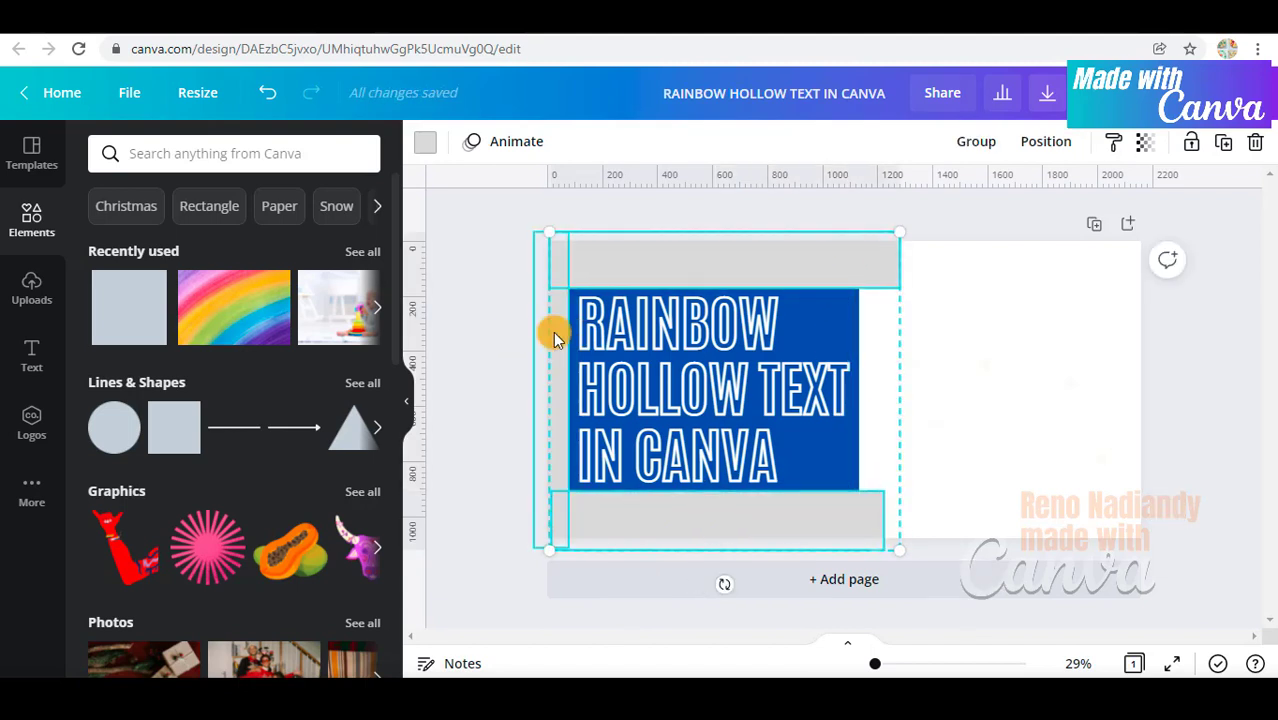
left_click(420, 145)
left_click(258, 240)
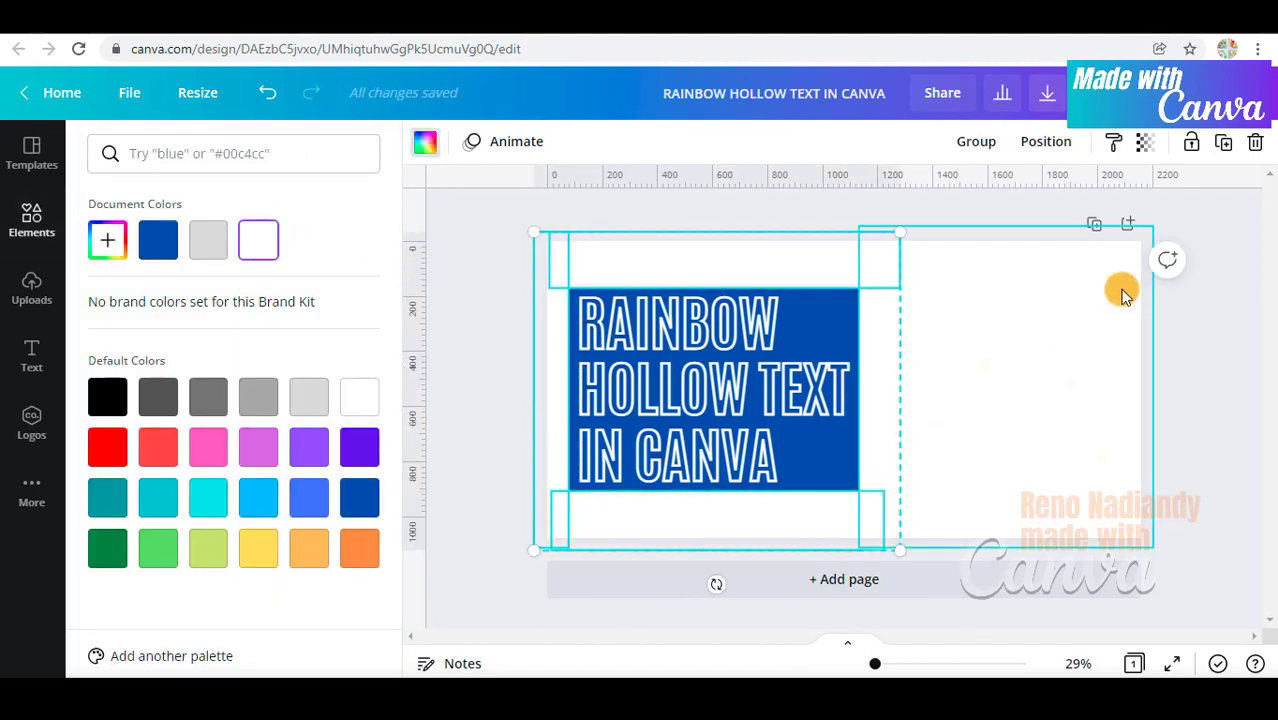
- Download the design as a PNG at size 1
left_click(1047, 92)
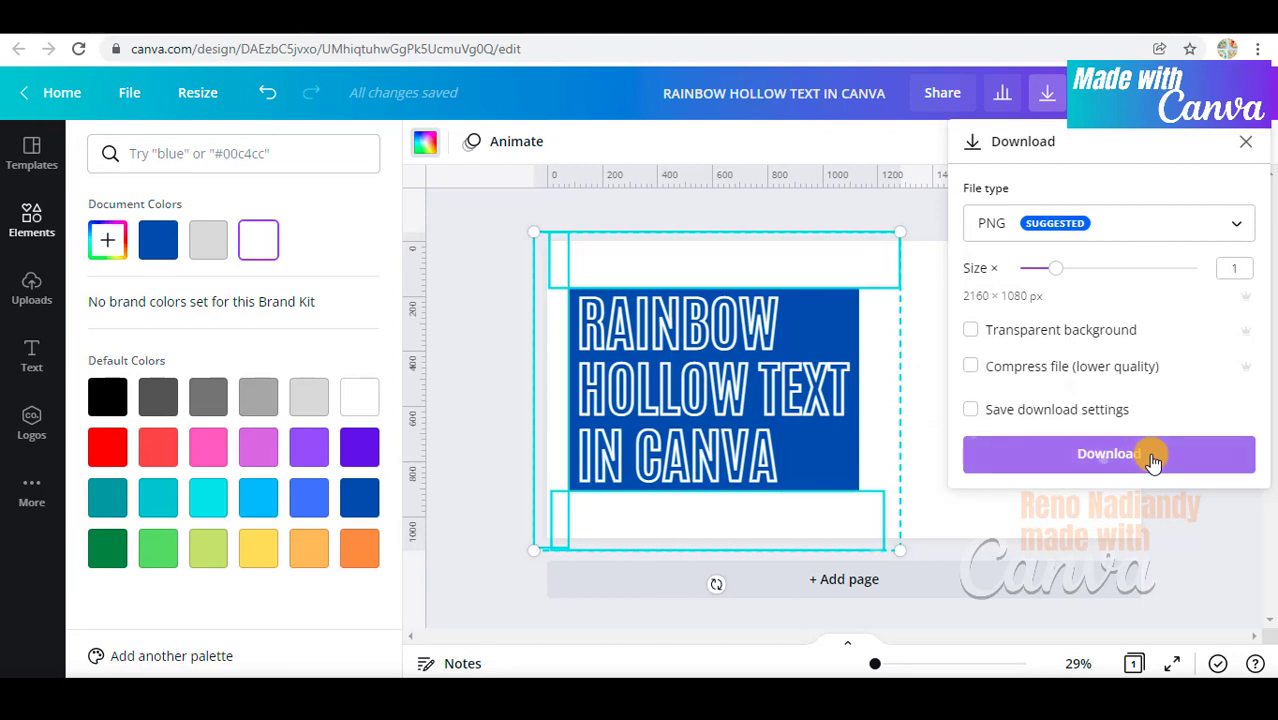
left_click(1153, 459)
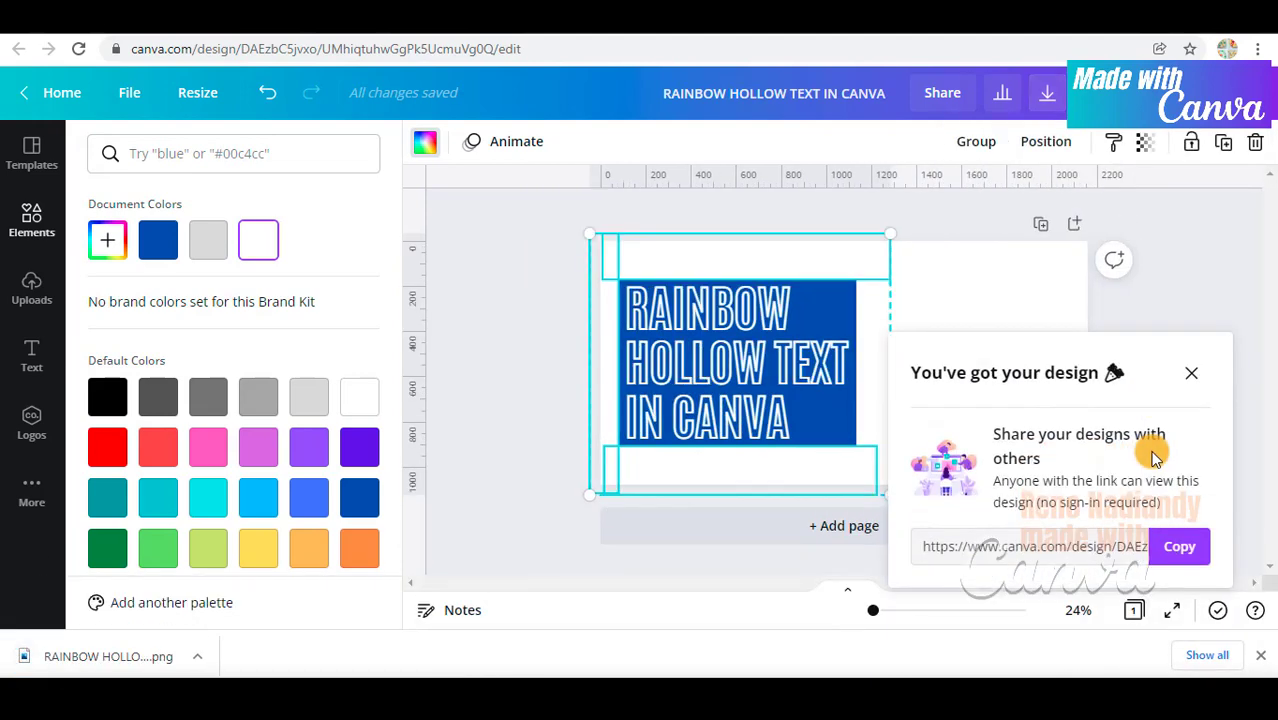
- Add a second page with a black background and place the downloaded PNG on it
left_click(820, 538)
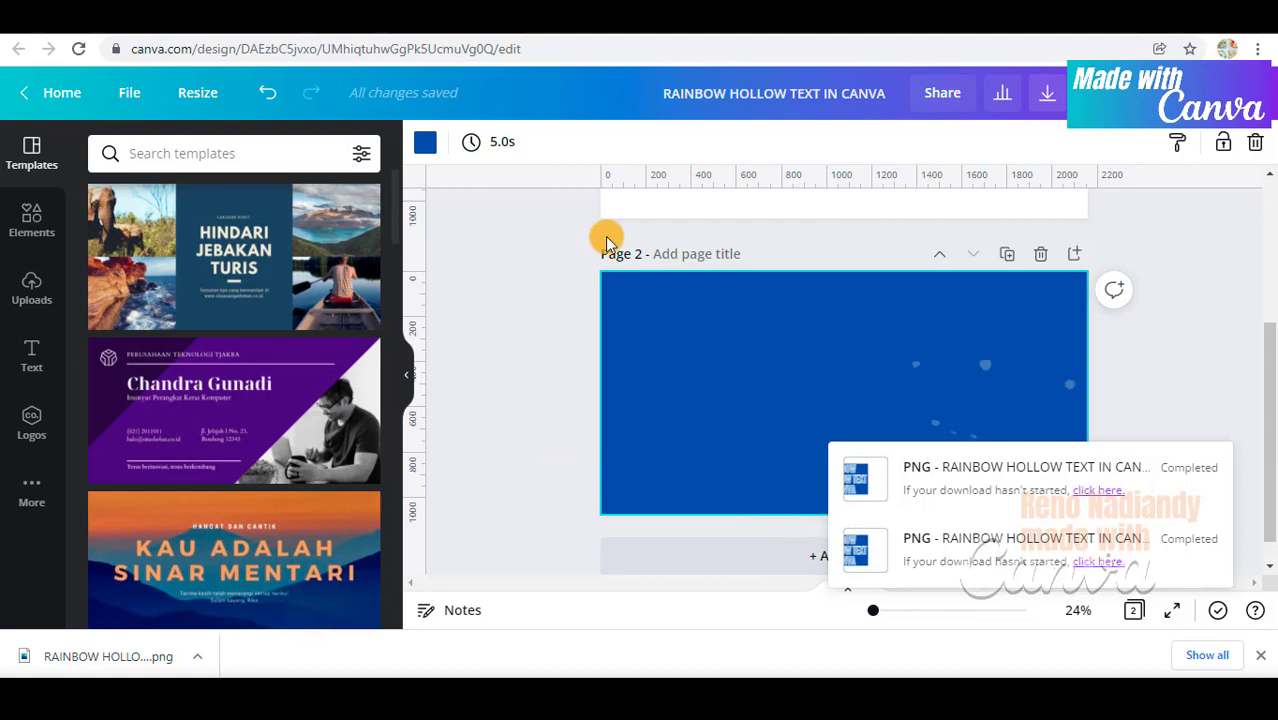
left_click(423, 142)
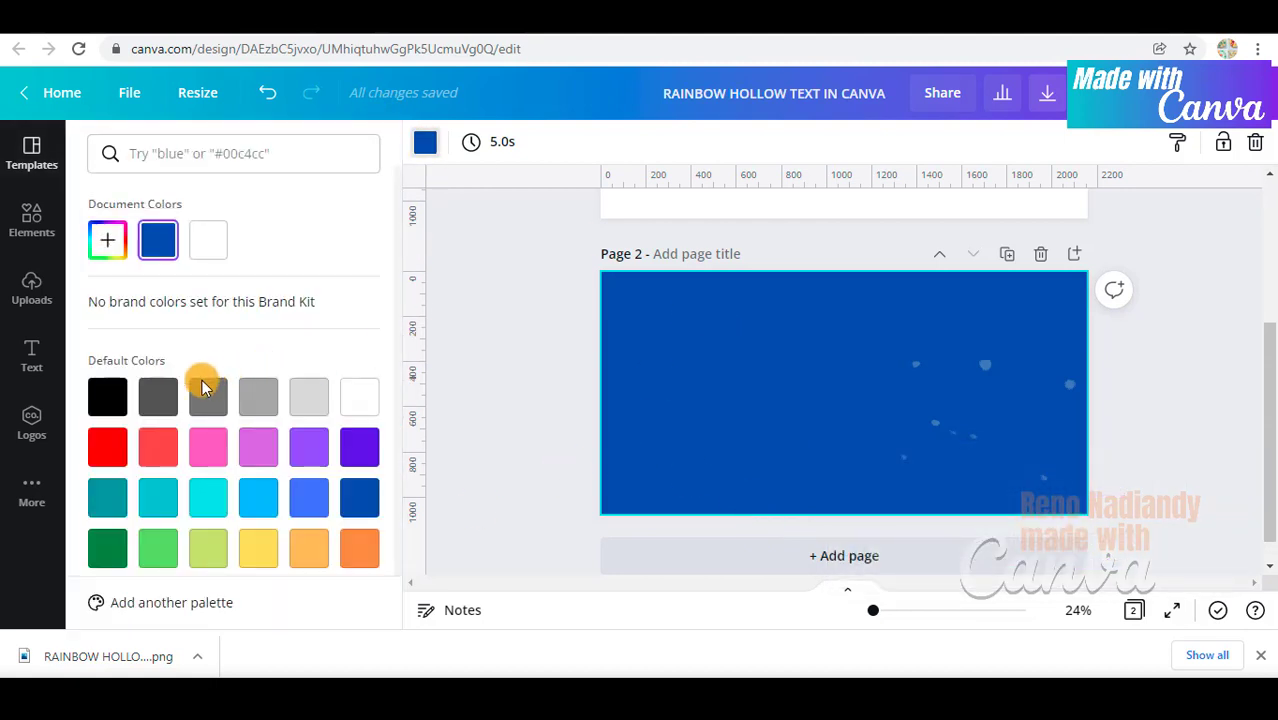
left_click(107, 397)
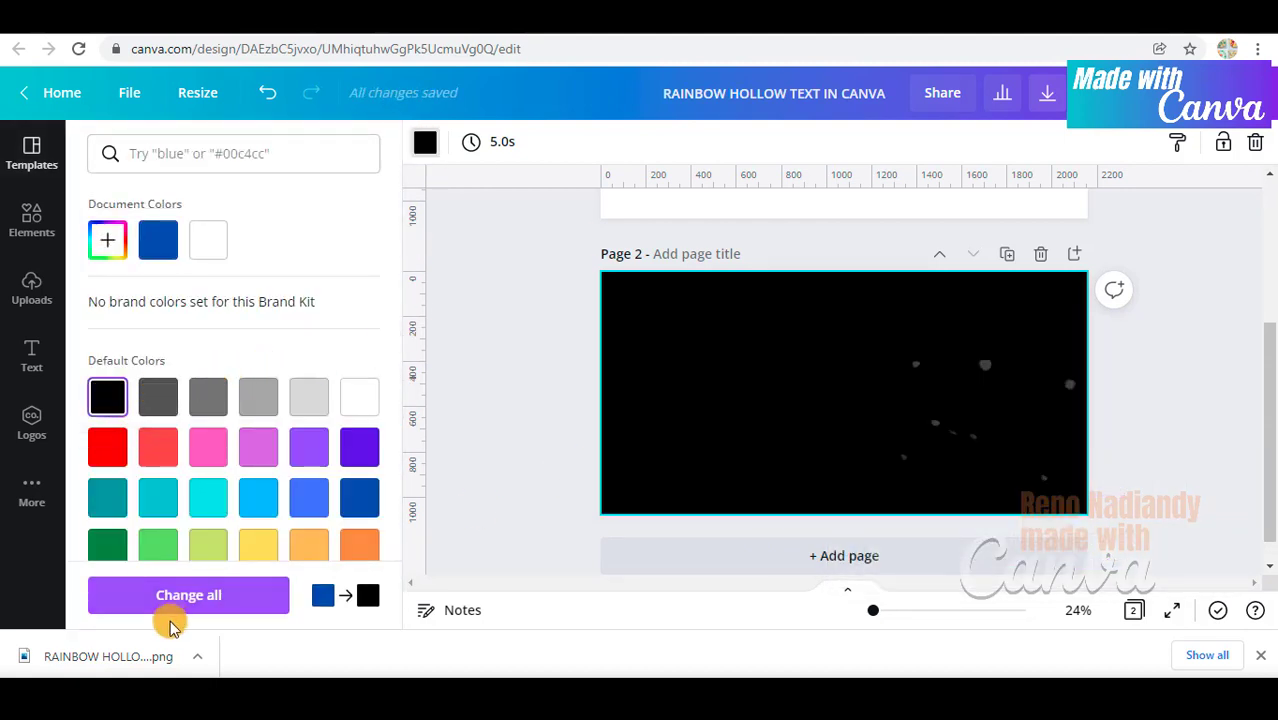
left_click_drag(118, 660, 800, 372)
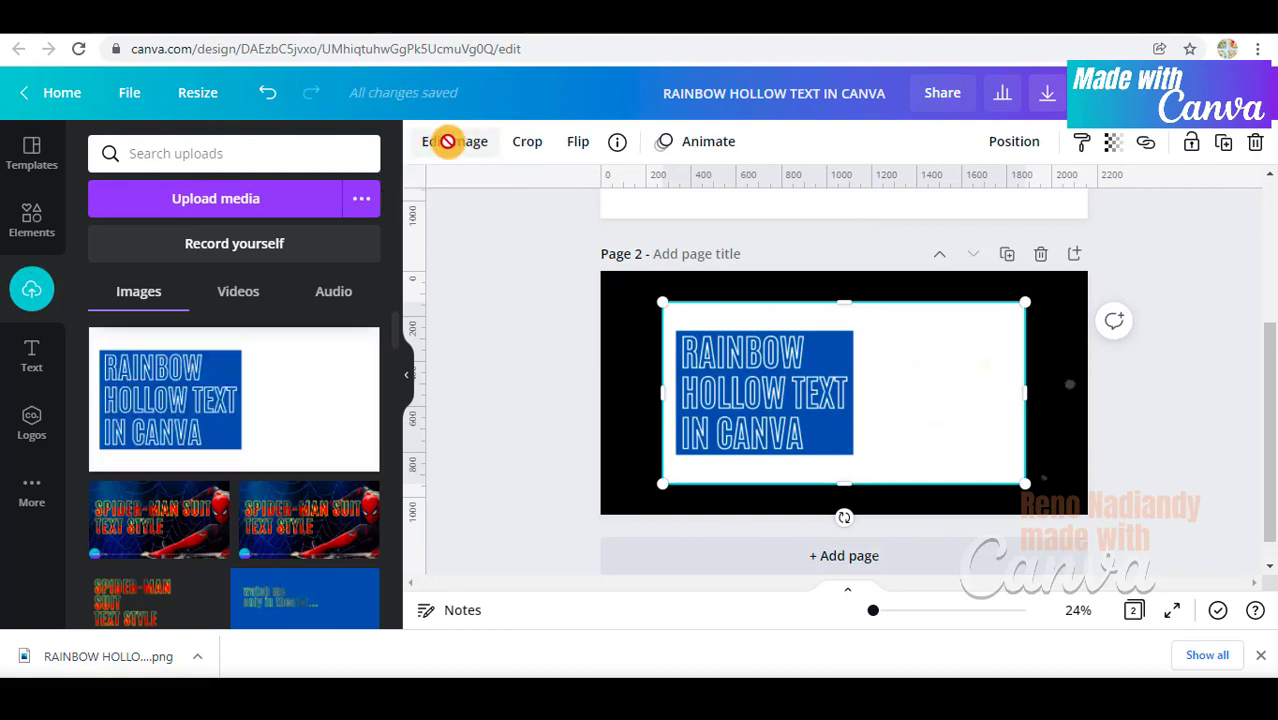
- Remove the background of the PNG on page 2 with the Background Remover and apply it
left_click(450, 143)
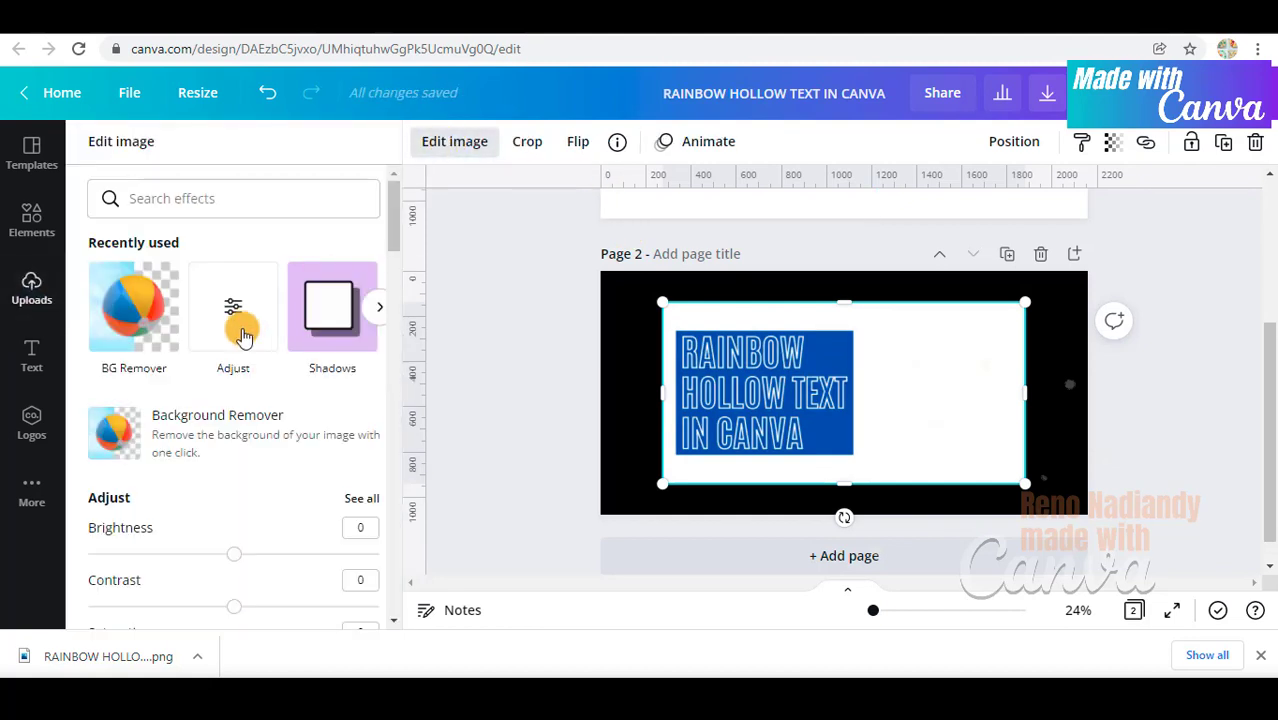
left_click(119, 310)
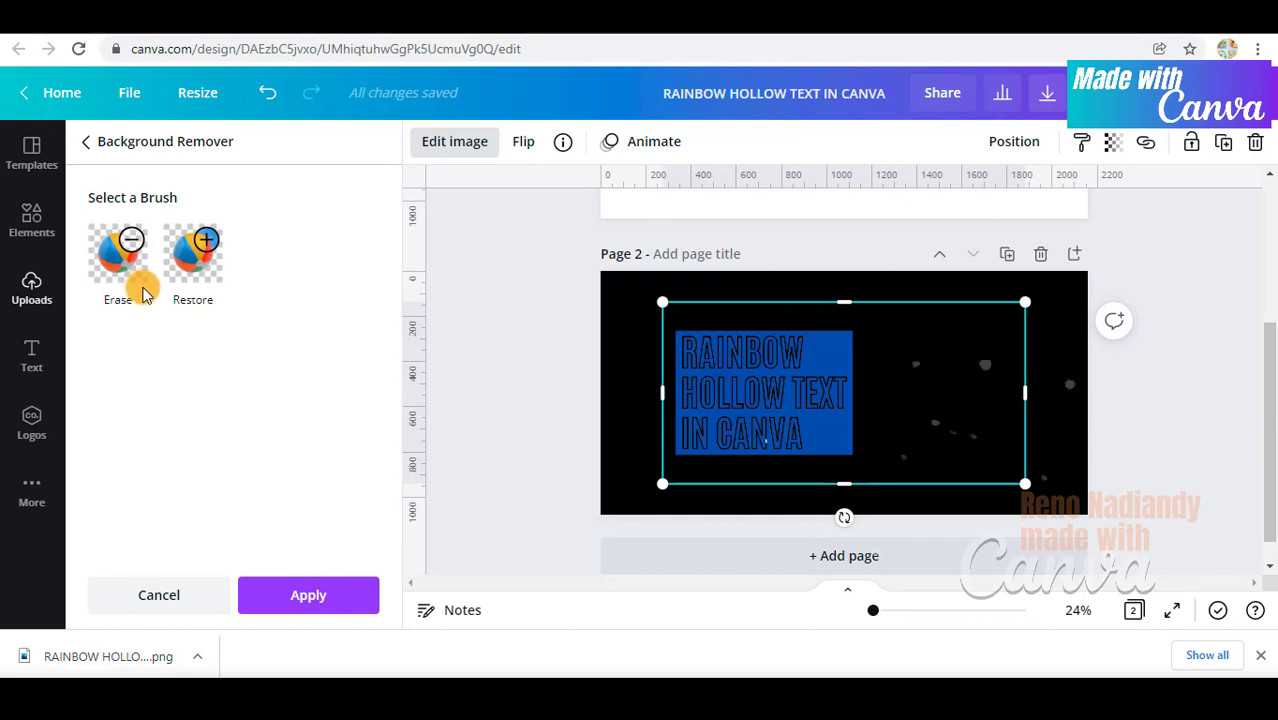
scroll(668, 503, "up", 2)
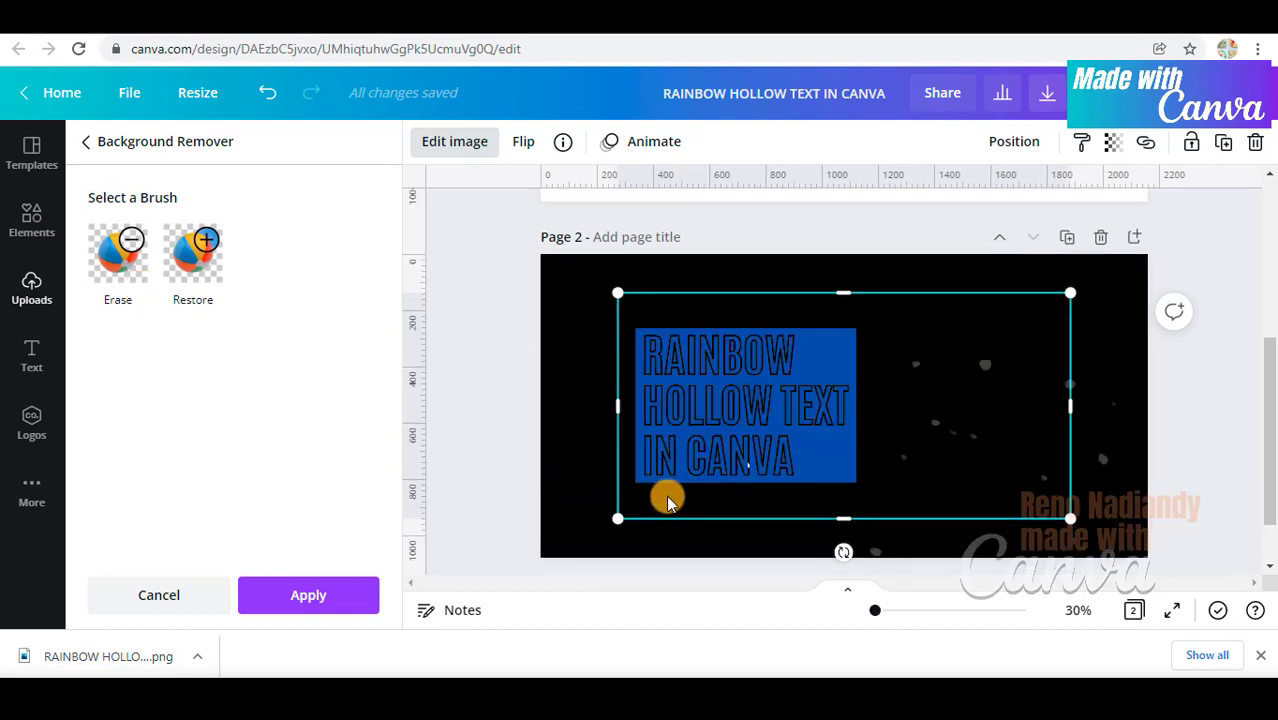
left_click(313, 592)
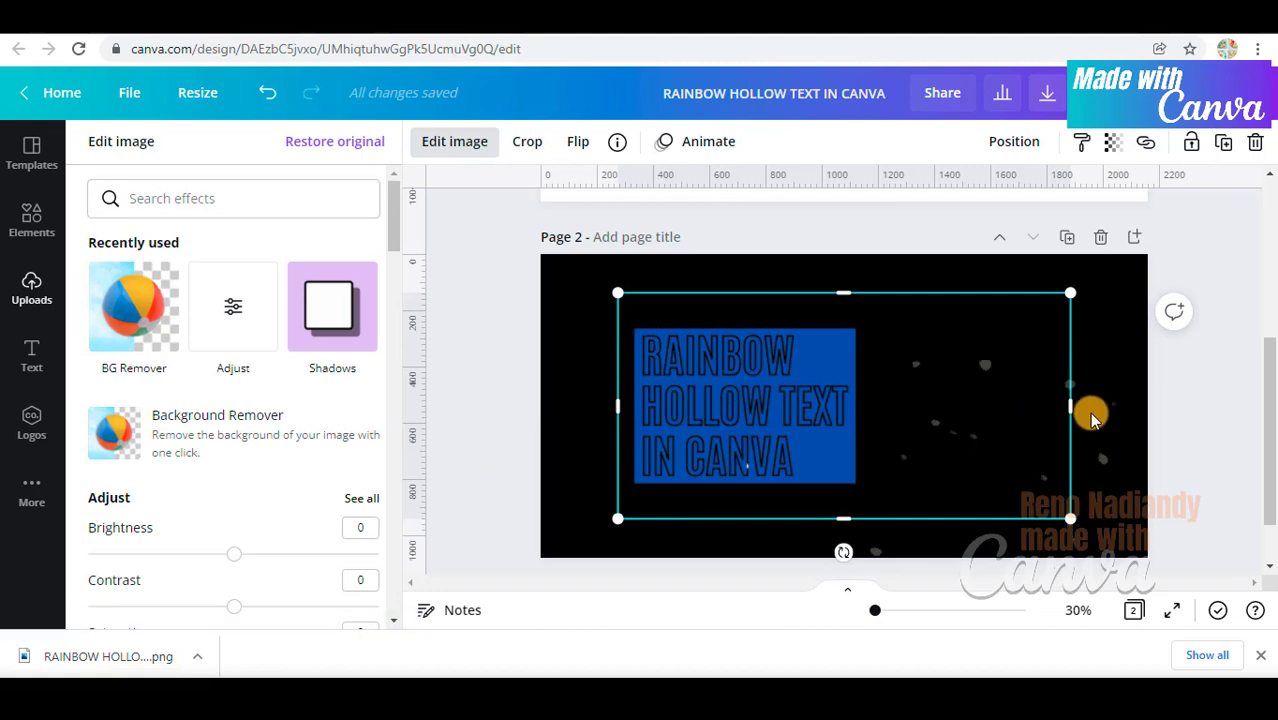
- Crop all four sides of the cut-out image closely around the blue heading block
left_click_drag(1021, 412, 865, 410)
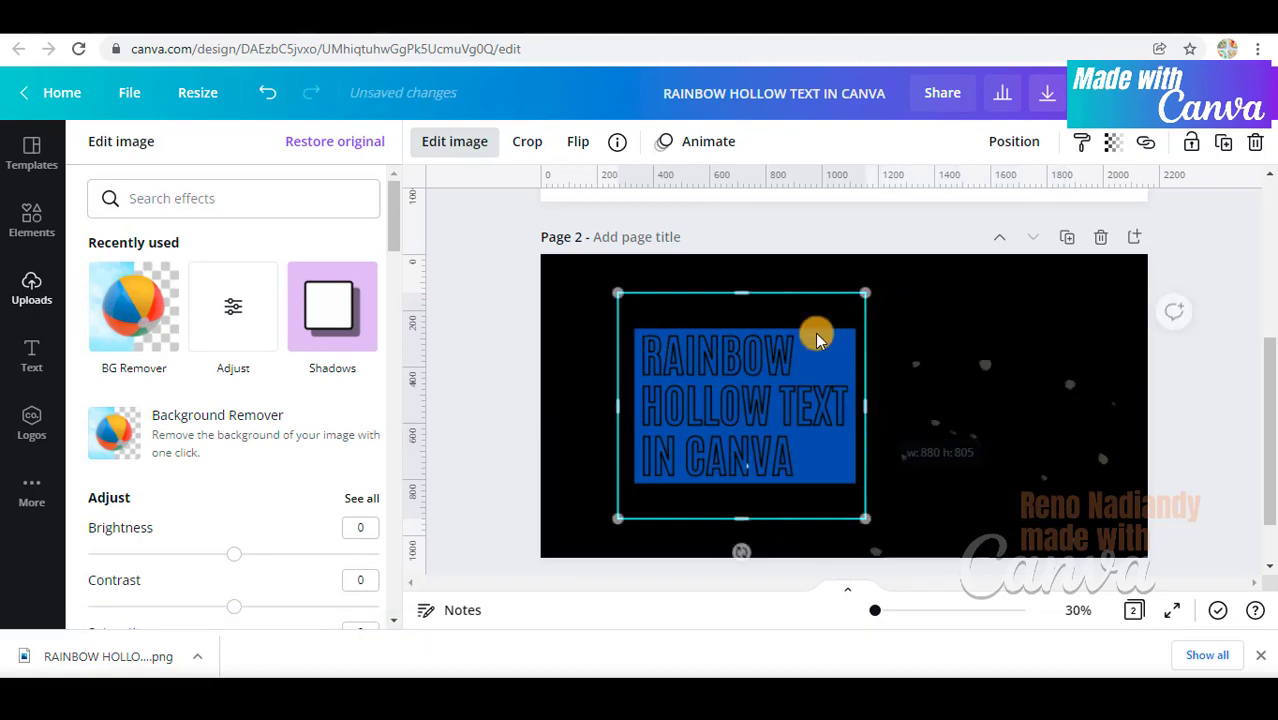
left_click_drag(748, 294, 747, 323)
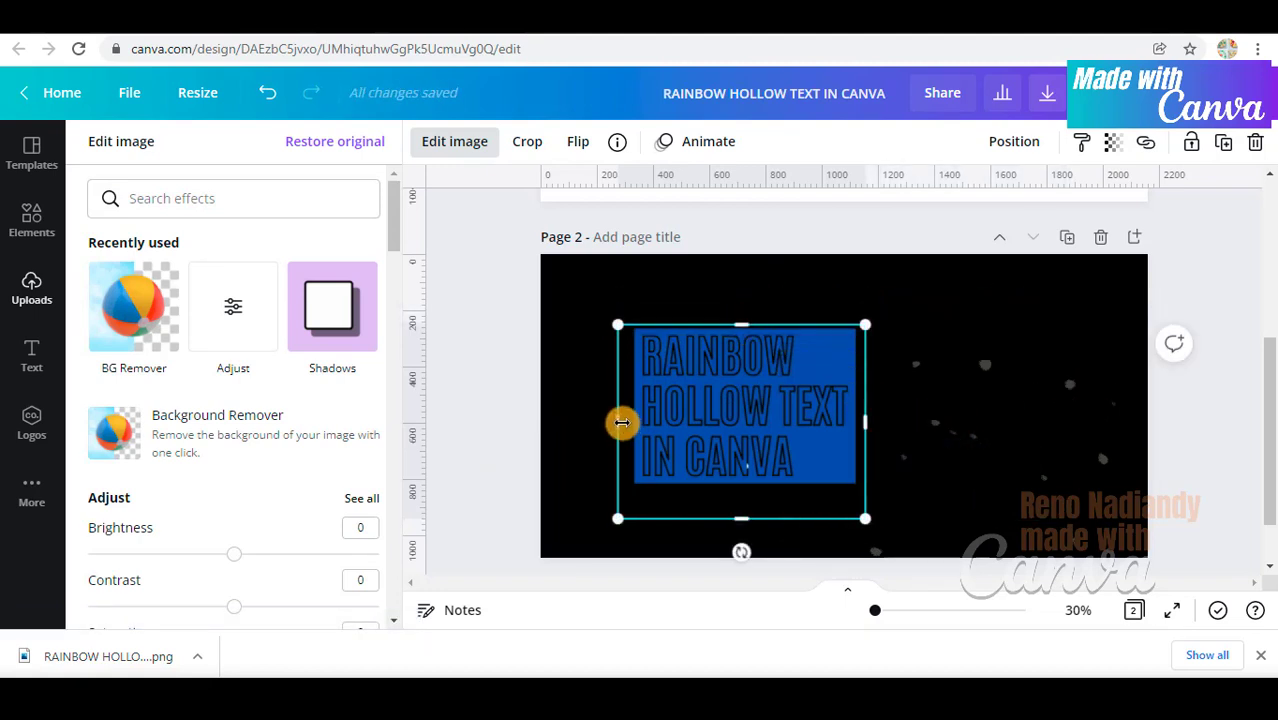
left_click_drag(622, 422, 630, 428)
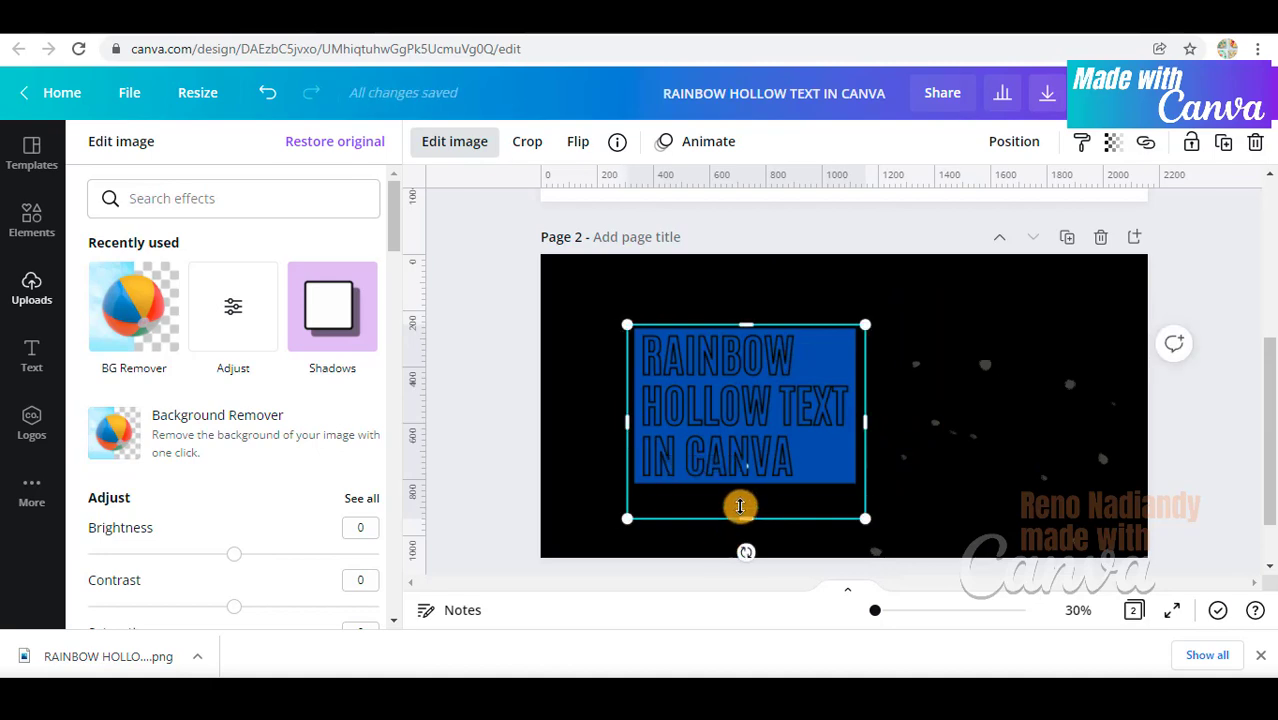
left_click_drag(740, 506, 740, 478)
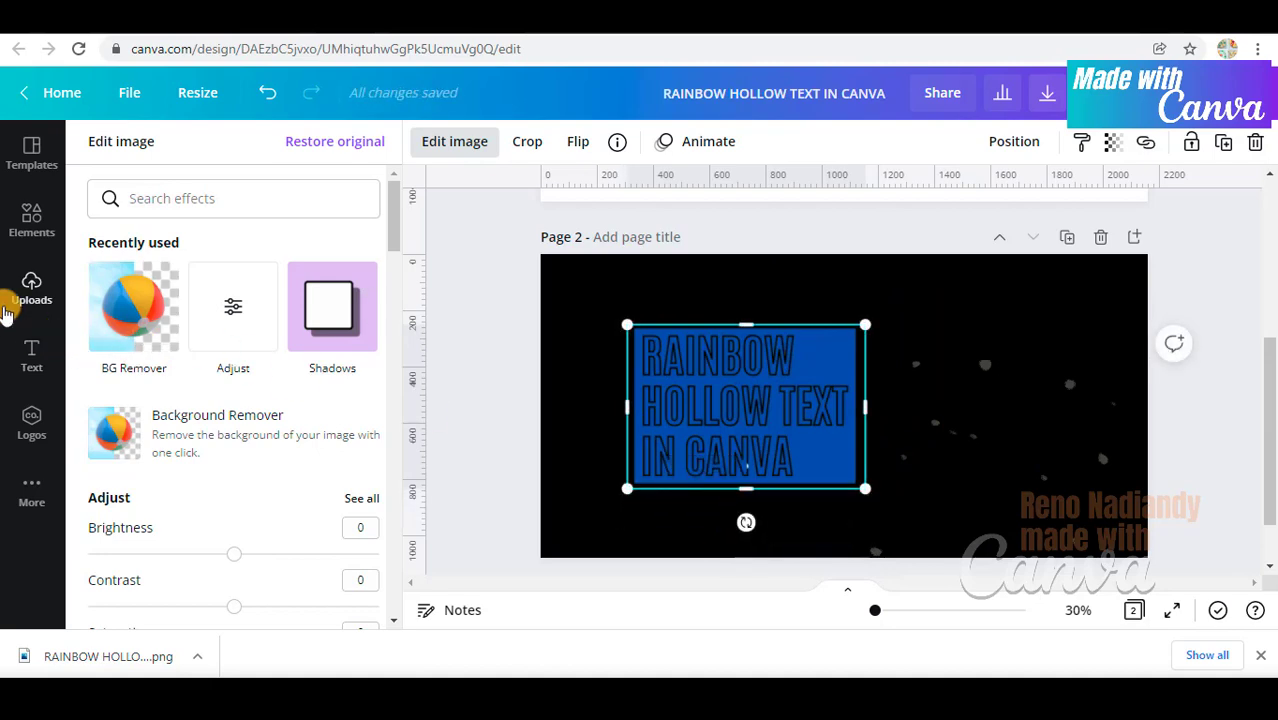
- Add the rainbow paint picture and fit it one layer behind the cut-out heading block, reduced to cover just the text
left_click(25, 212)
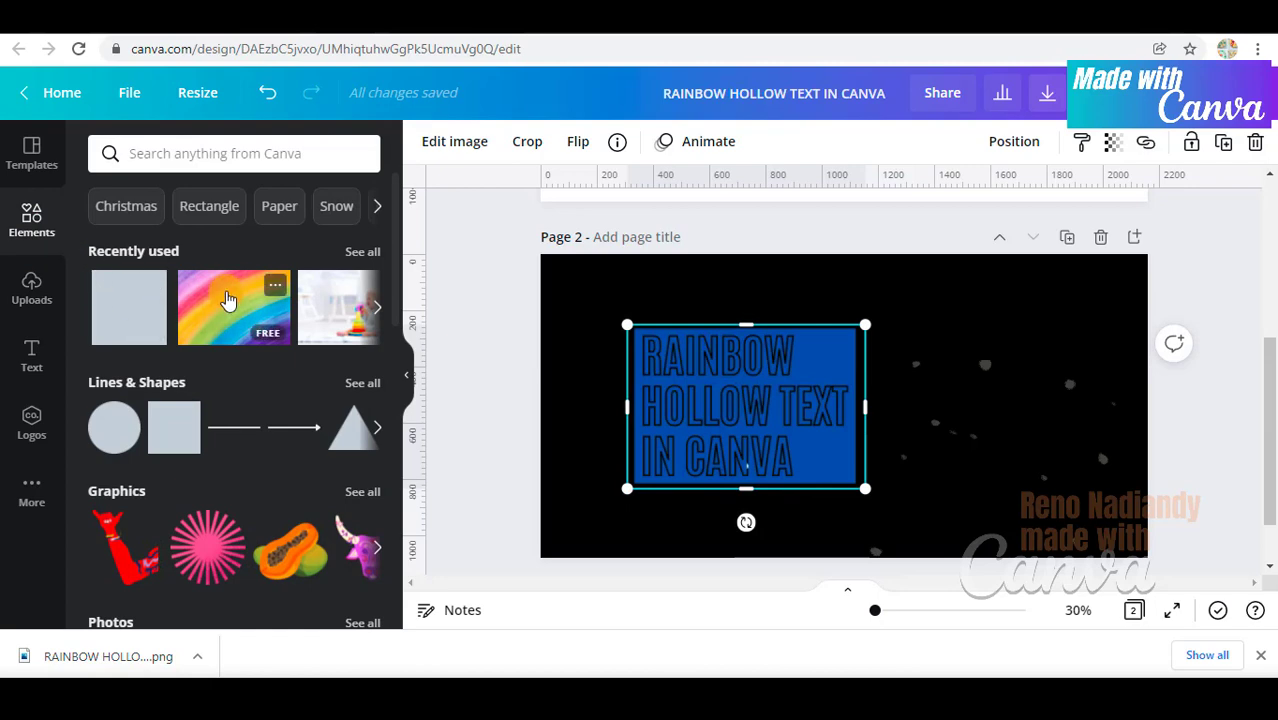
left_click(228, 300)
right_click(780, 370)
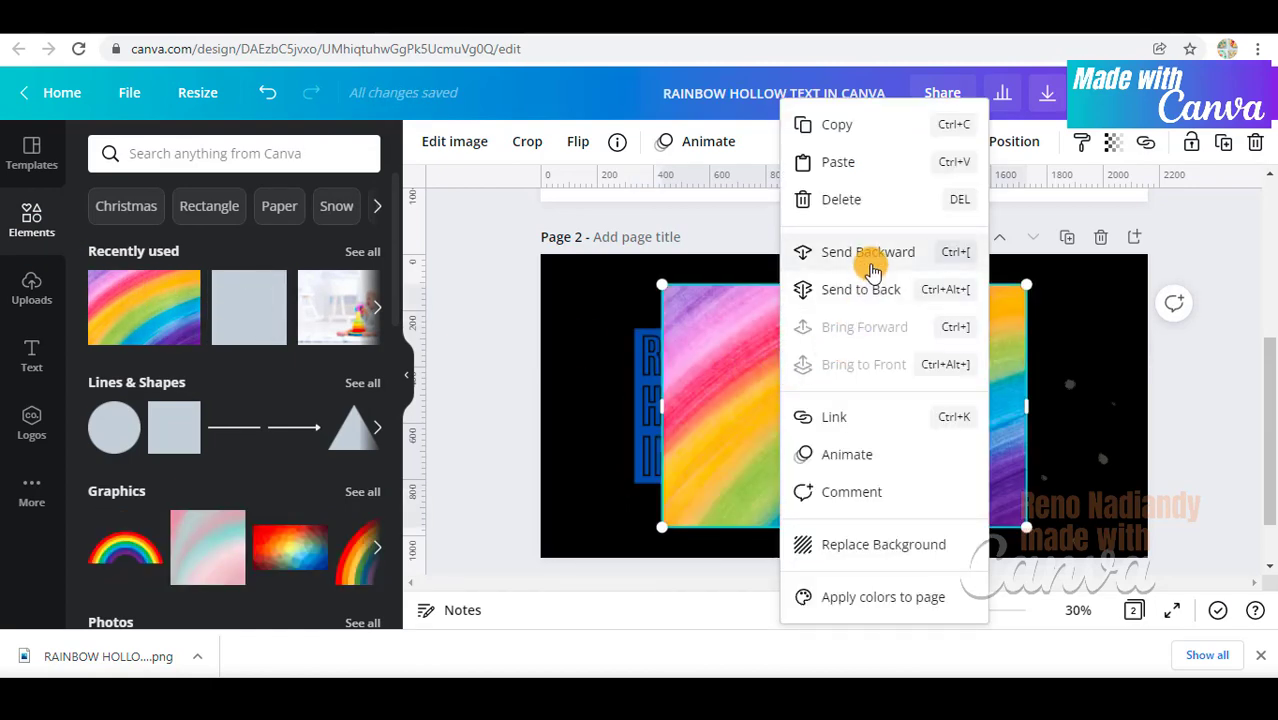
left_click(872, 262)
left_click_drag(985, 340, 953, 382)
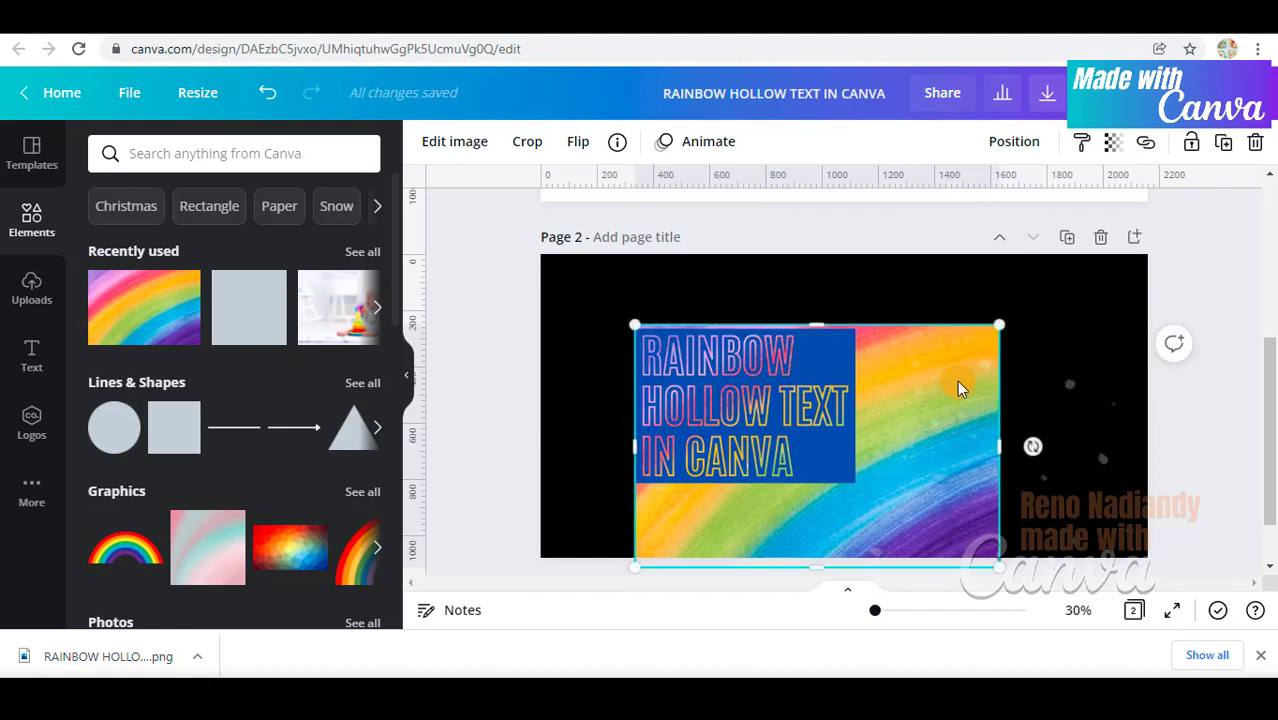
scroll(1020, 450, "down", 2)
left_click_drag(997, 488, 882, 418)
- Select the heading block and rainbow picture together, move them toward the page's upper-left corner and enlarge them
scroll(813, 345, "up", 2)
left_click_drag(577, 328, 899, 525)
left_click_drag(628, 344, 585, 306)
scroll(818, 402, "down", 2)
mouse_move(881, 418)
left_mouse_down()
mouse_move(947, 466)
mouse_move(870, 409)
left_mouse_up()
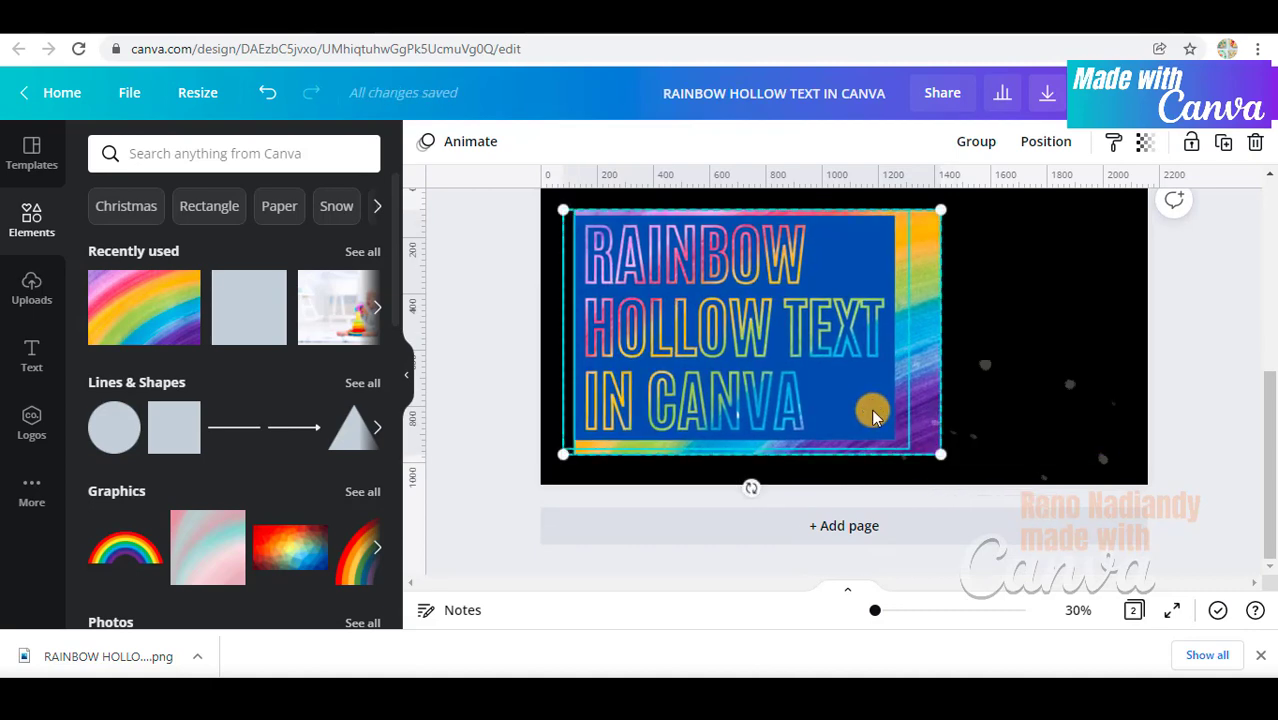
scroll(875, 440, "up", 2)
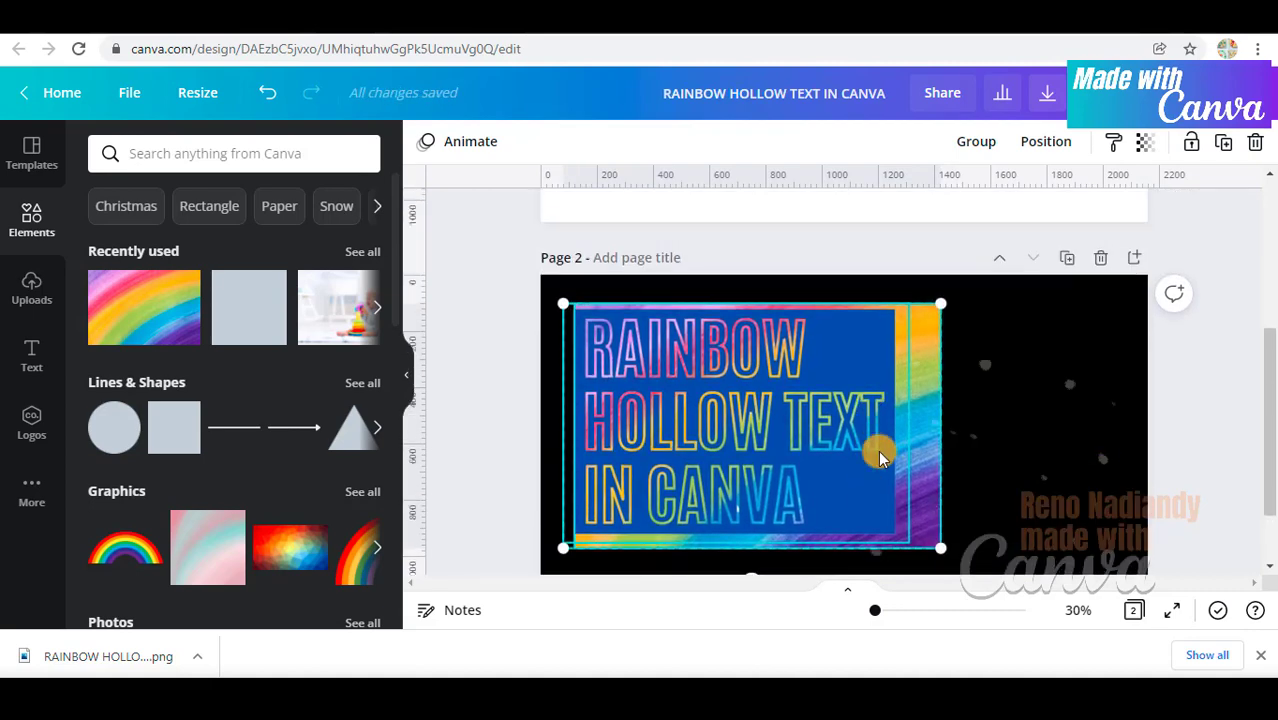
left_click(1040, 445)
- Copy the four white rectangles surrounding the heading on page 1 and paste them onto page 2
scroll(1035, 430, "up", 3)
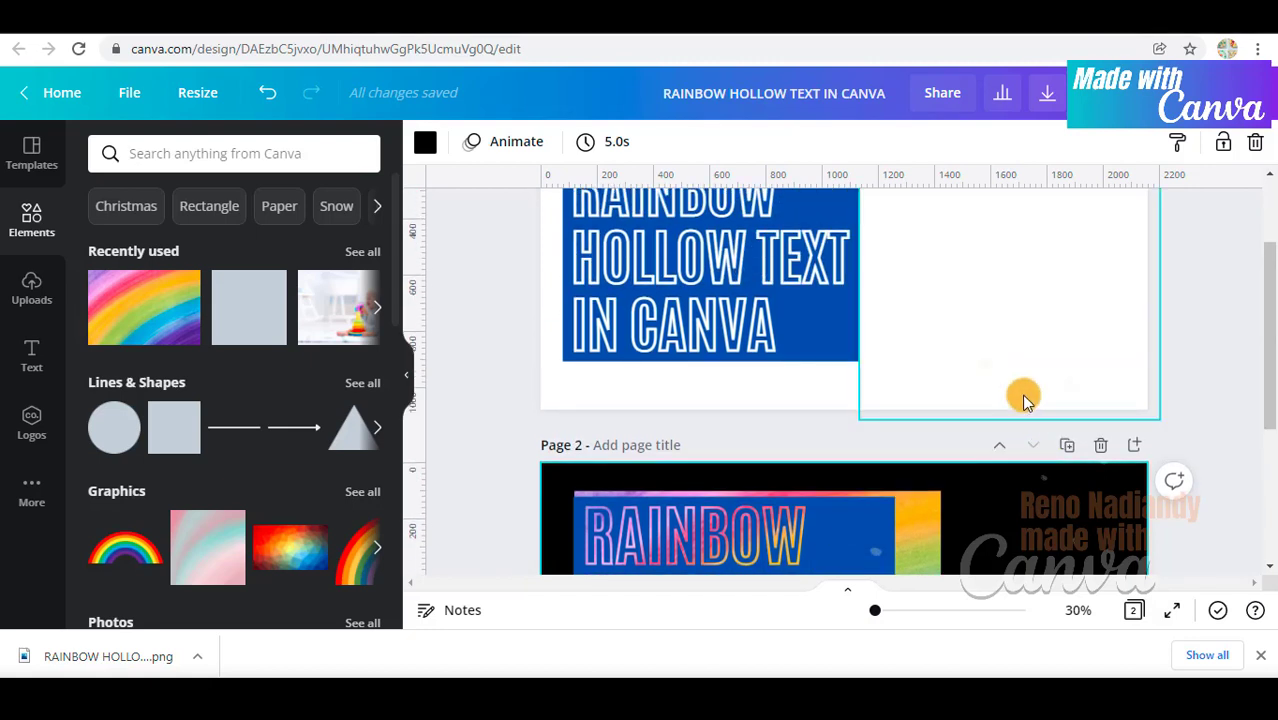
scroll(1021, 394, "up", 2)
left_click(861, 330)
left_click(776, 257, "shift")
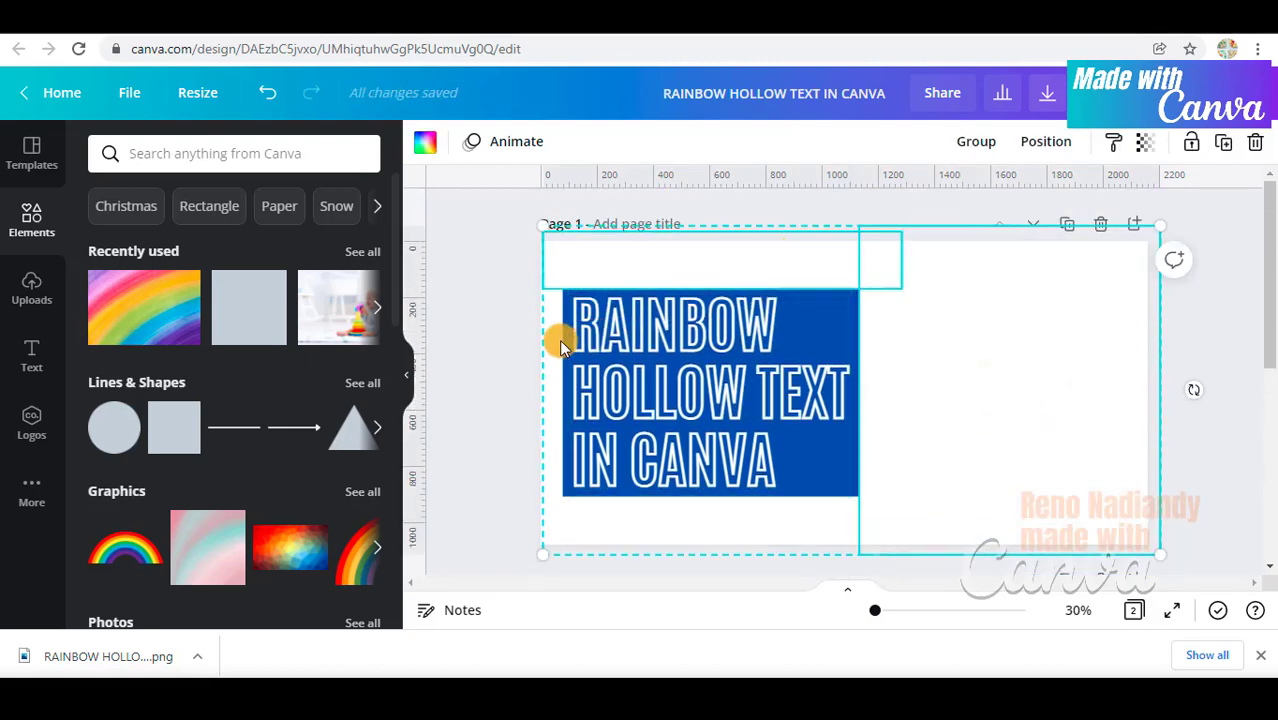
left_click(550, 342, "shift")
left_click(646, 526, "shift")
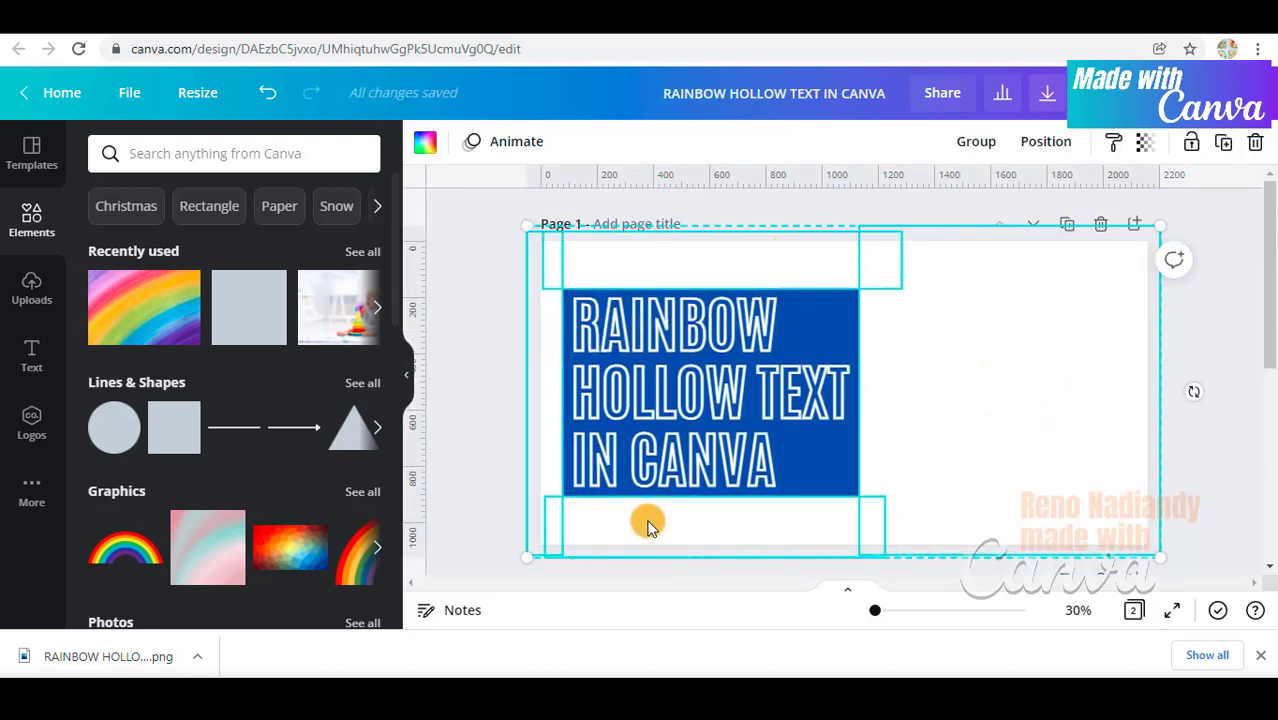
key("ctrl+c")
scroll(694, 498, "down", 4)
key("ctrl+v")
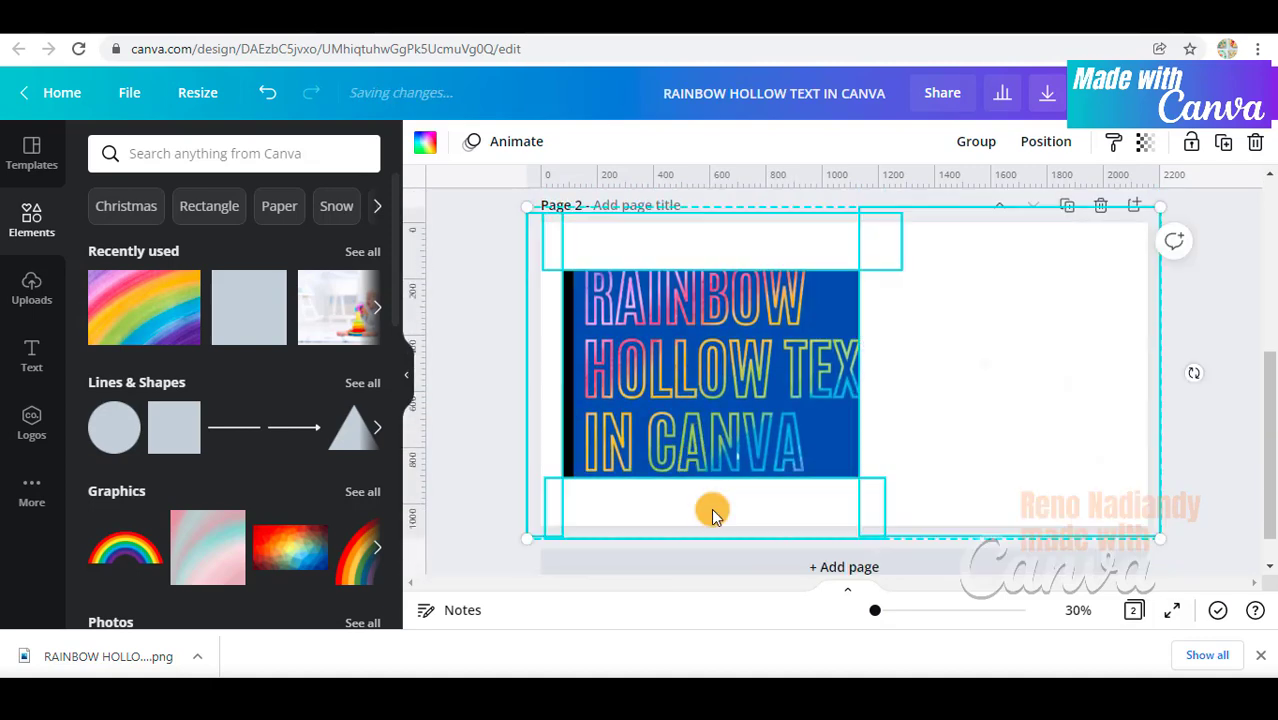
- Recolour the four pasted rectangles the same dark blue as the heading block
left_click(425, 145)
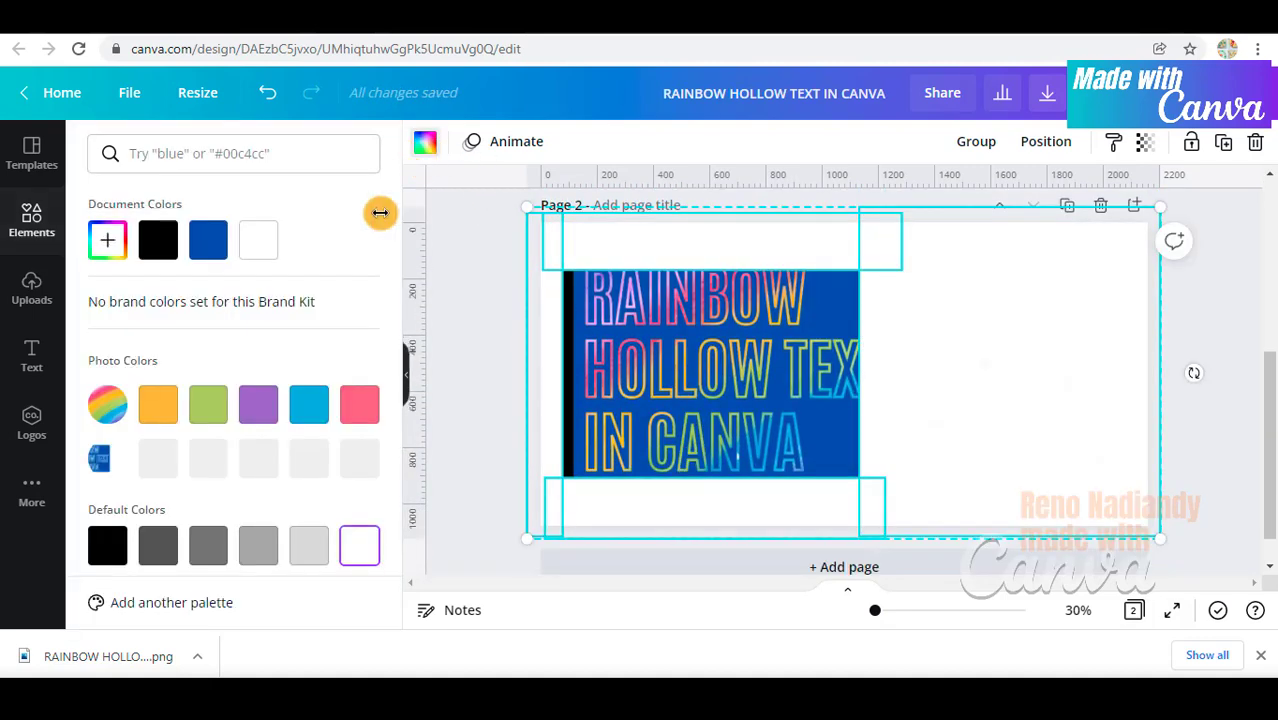
scroll(356, 490, "down", 3)
left_click(360, 484)
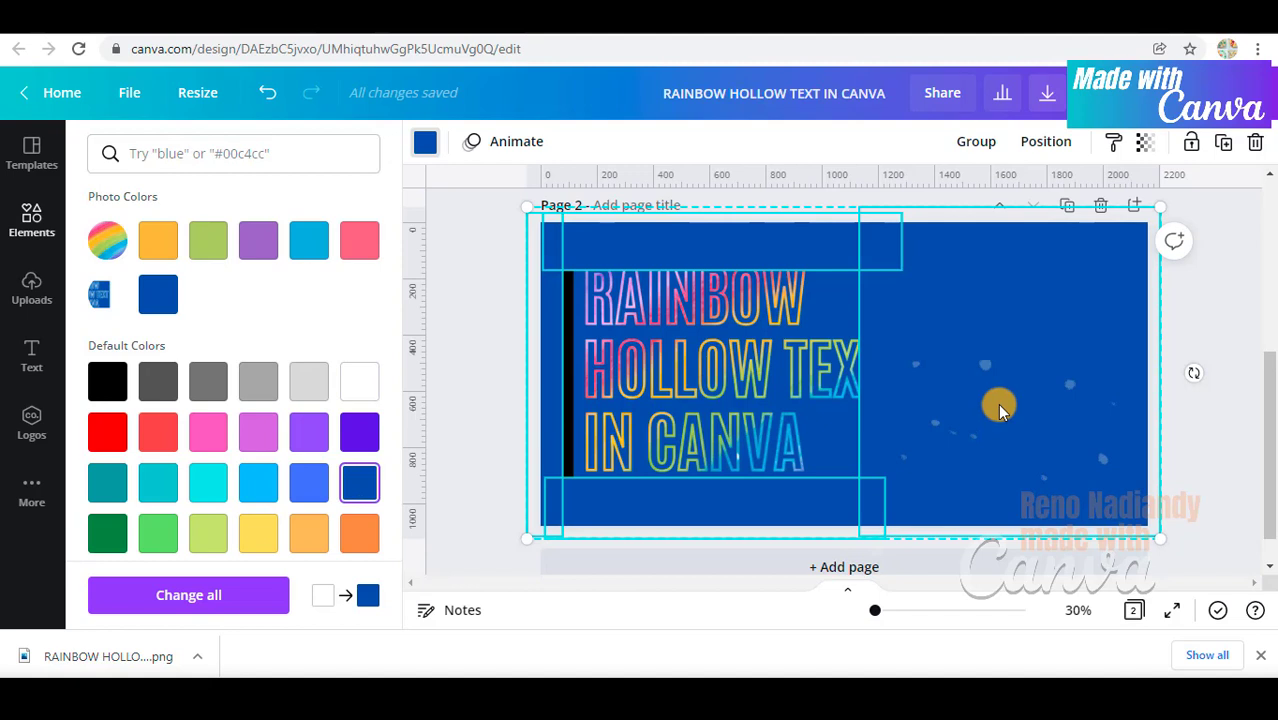
left_click(1211, 417)
left_click(1178, 432)
- Adjust the blue rectangles to frame the whole heading: shift the right one outward, lengthen the lower one and widen the left one to about 168 px
left_click_drag(1033, 422, 1061, 423)
left_click(866, 500)
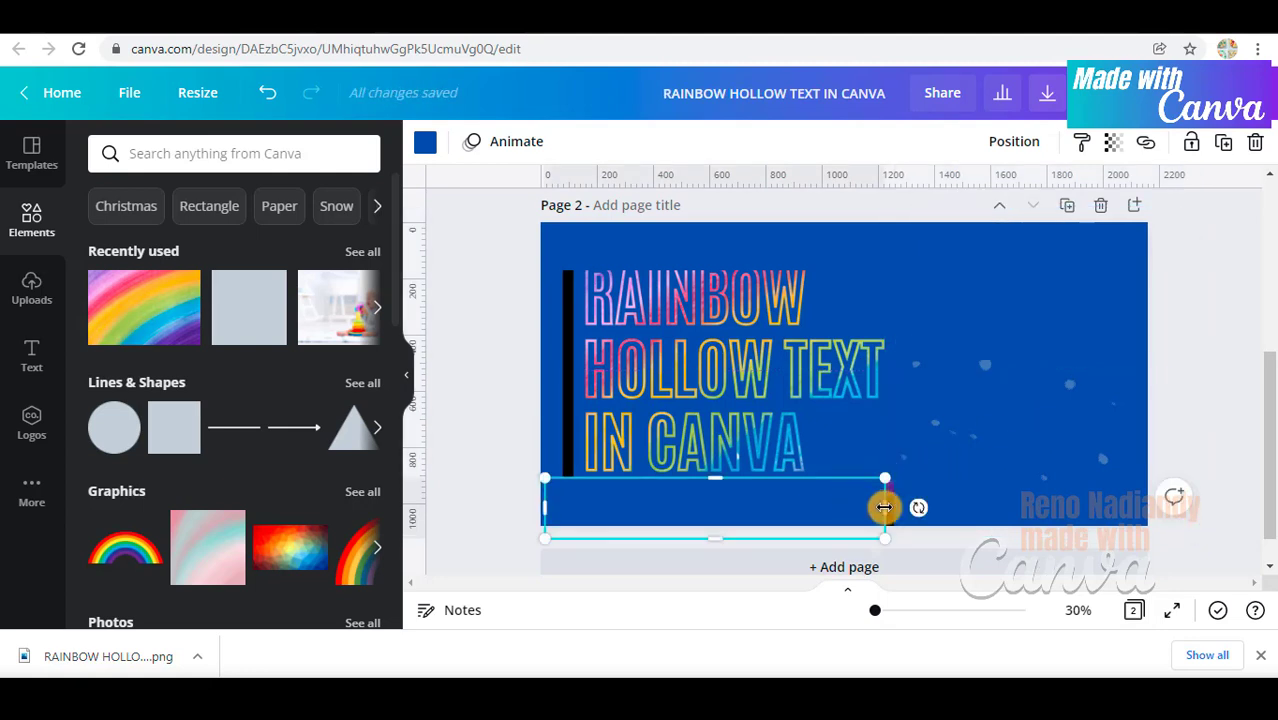
left_click_drag(884, 507, 952, 507)
left_click(551, 397)
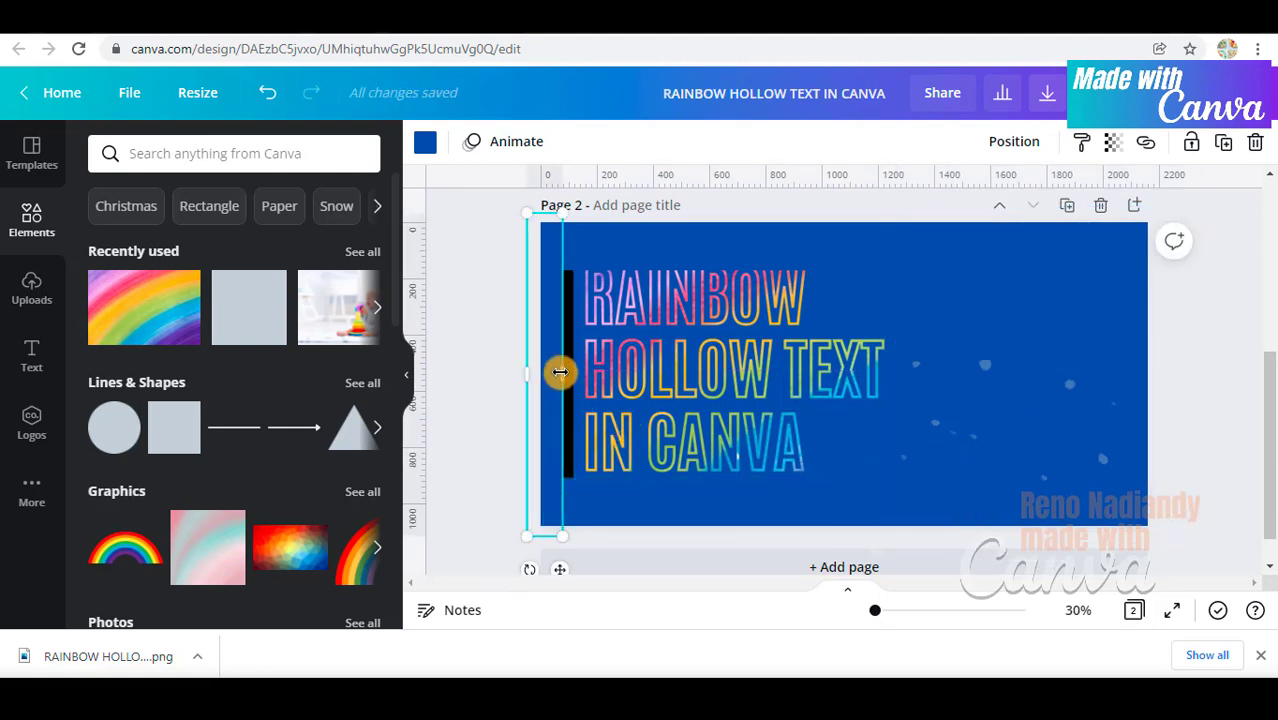
left_click_drag(560, 372, 572, 374)
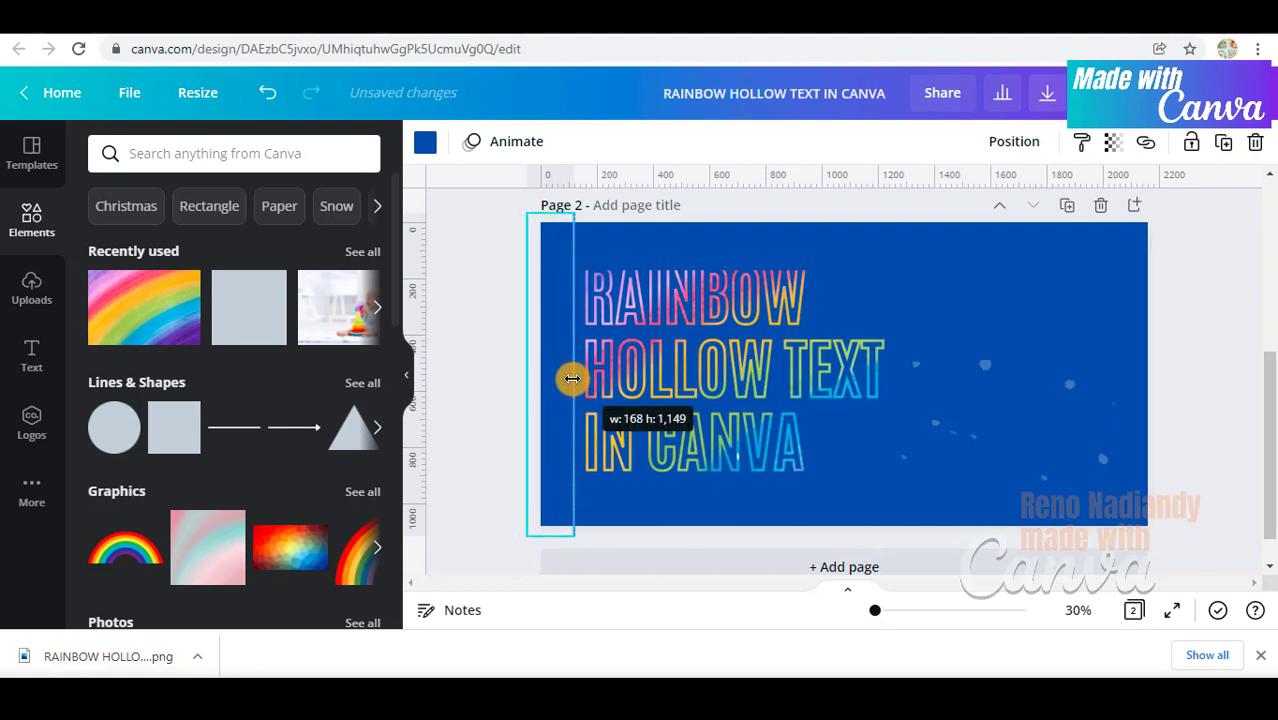
- Nudge the upper blue rectangle slightly upward so it clears the tops of the heading letters
left_click(852, 251)
key("Up")
key("Up")
key("Up")
key("Up")
key("Up")
key("Up")
key("Up")
key("Up")
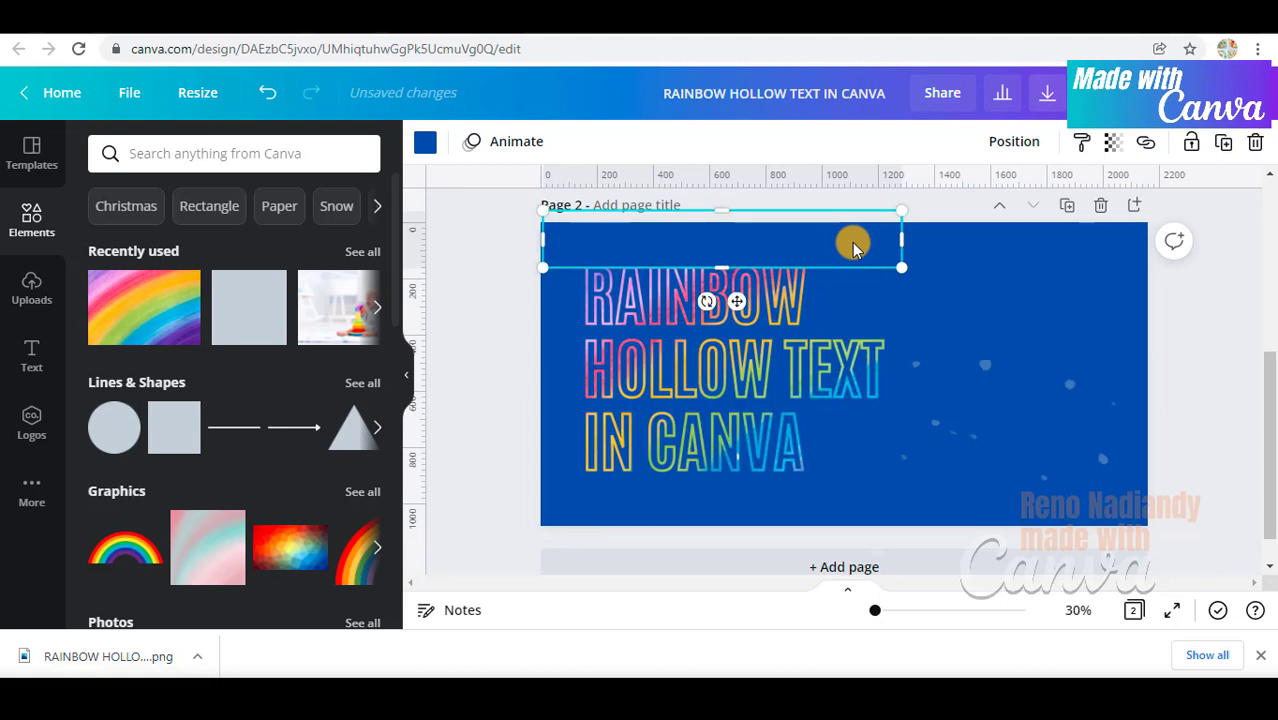
left_click(1075, 362)
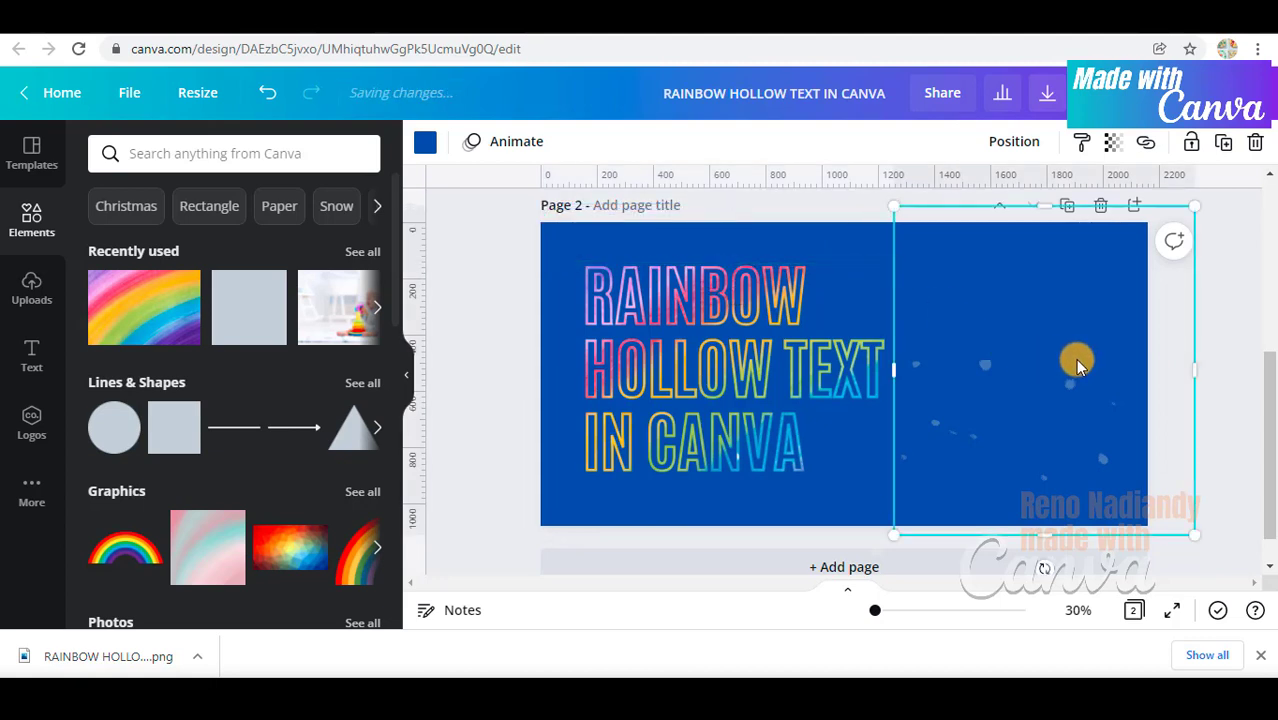
- Download only page 2 as a PNG at size 1
left_click(1047, 95)
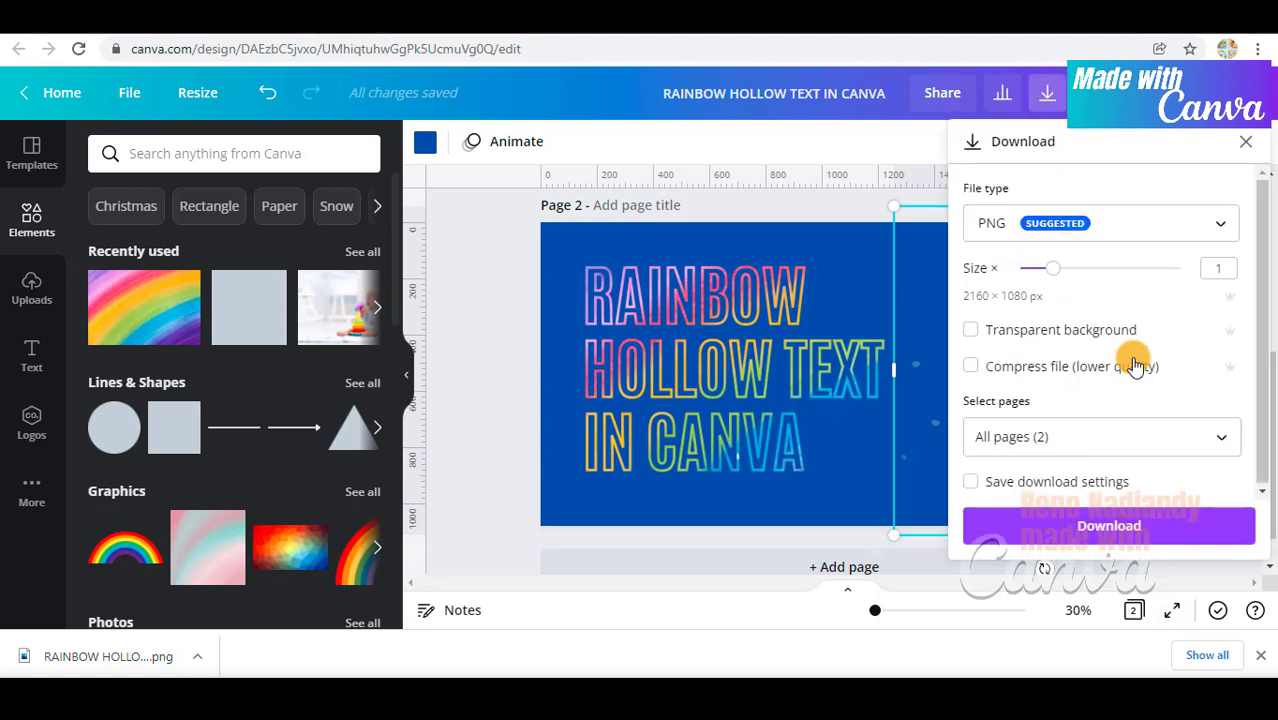
left_click(1196, 430)
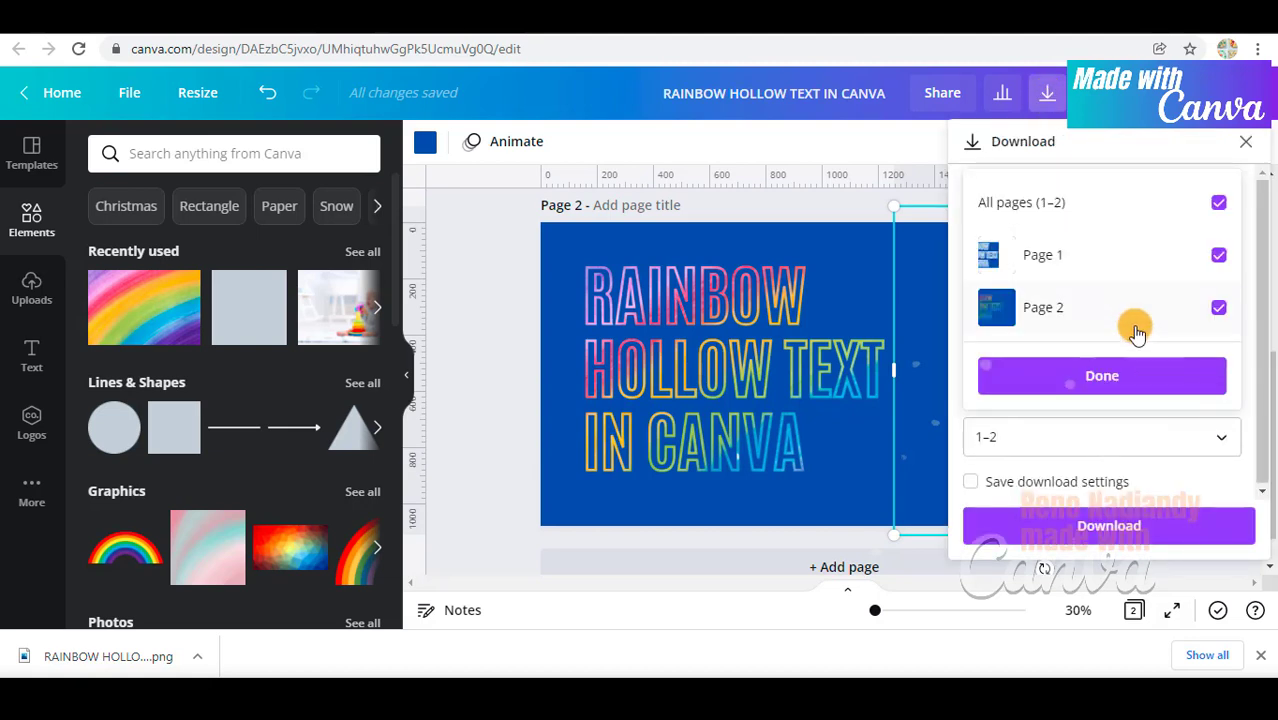
left_click(1218, 202)
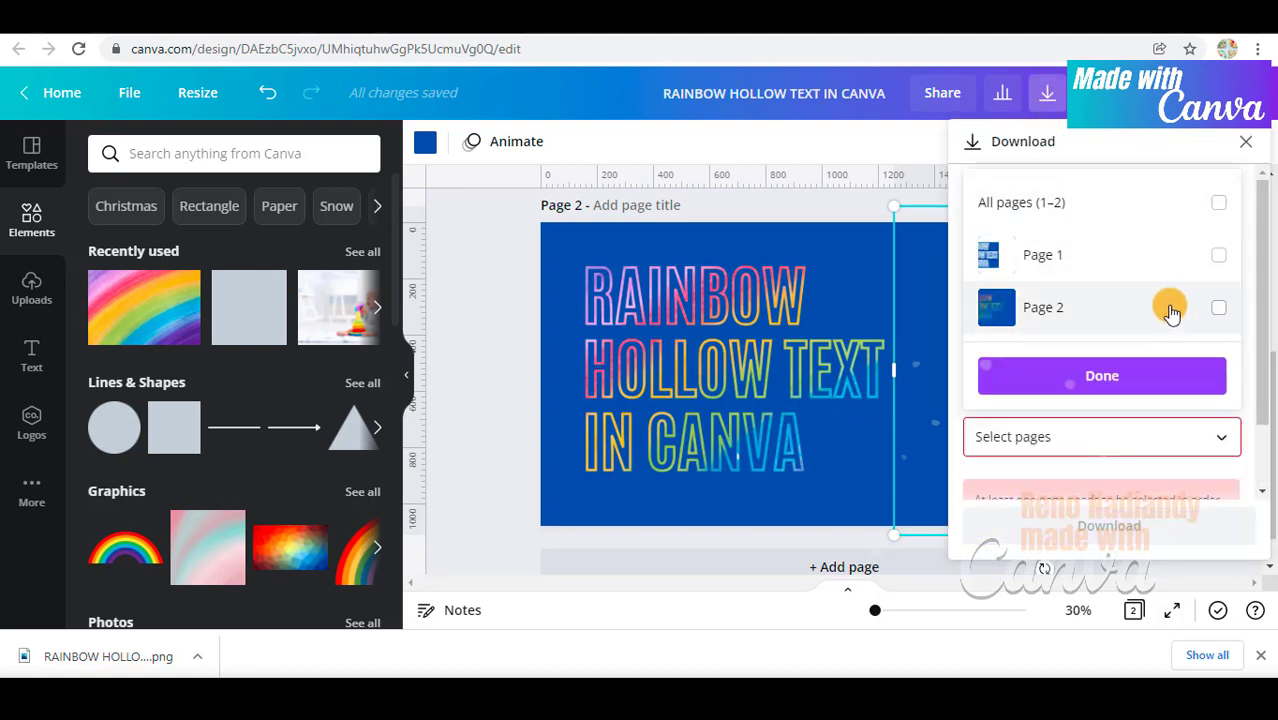
left_click(1165, 307)
left_click(1140, 375)
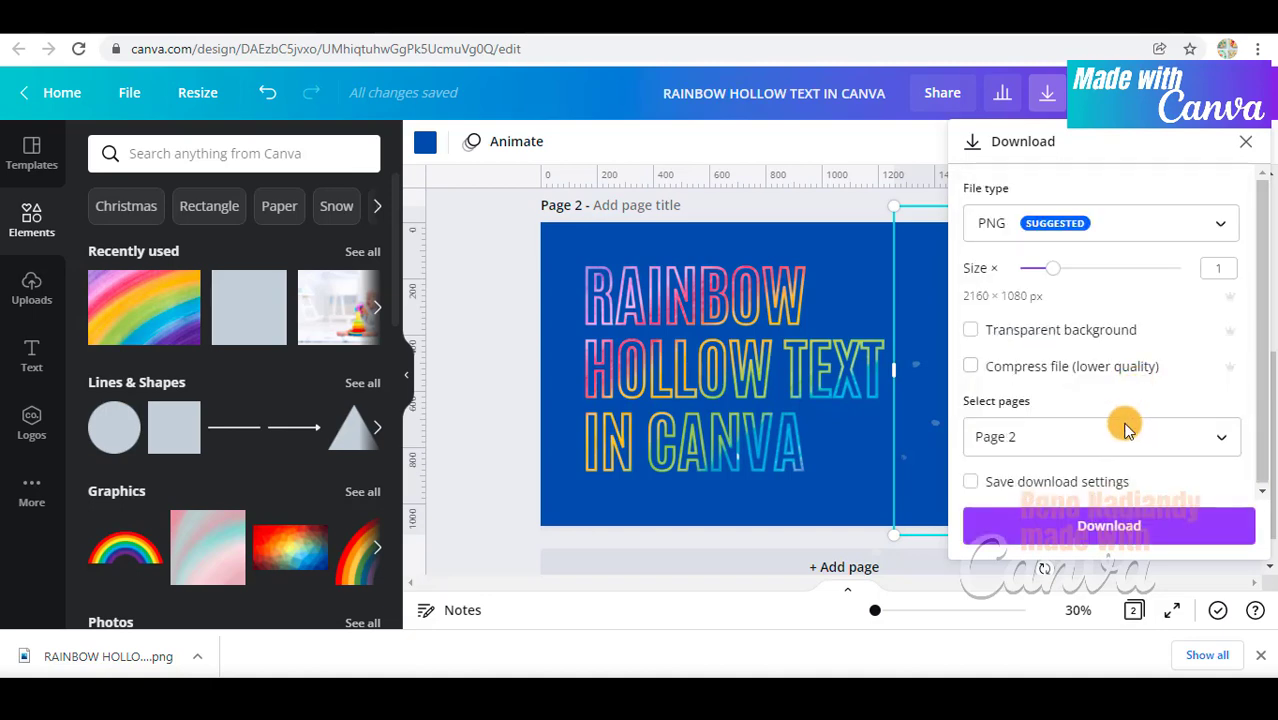
left_click(1100, 523)
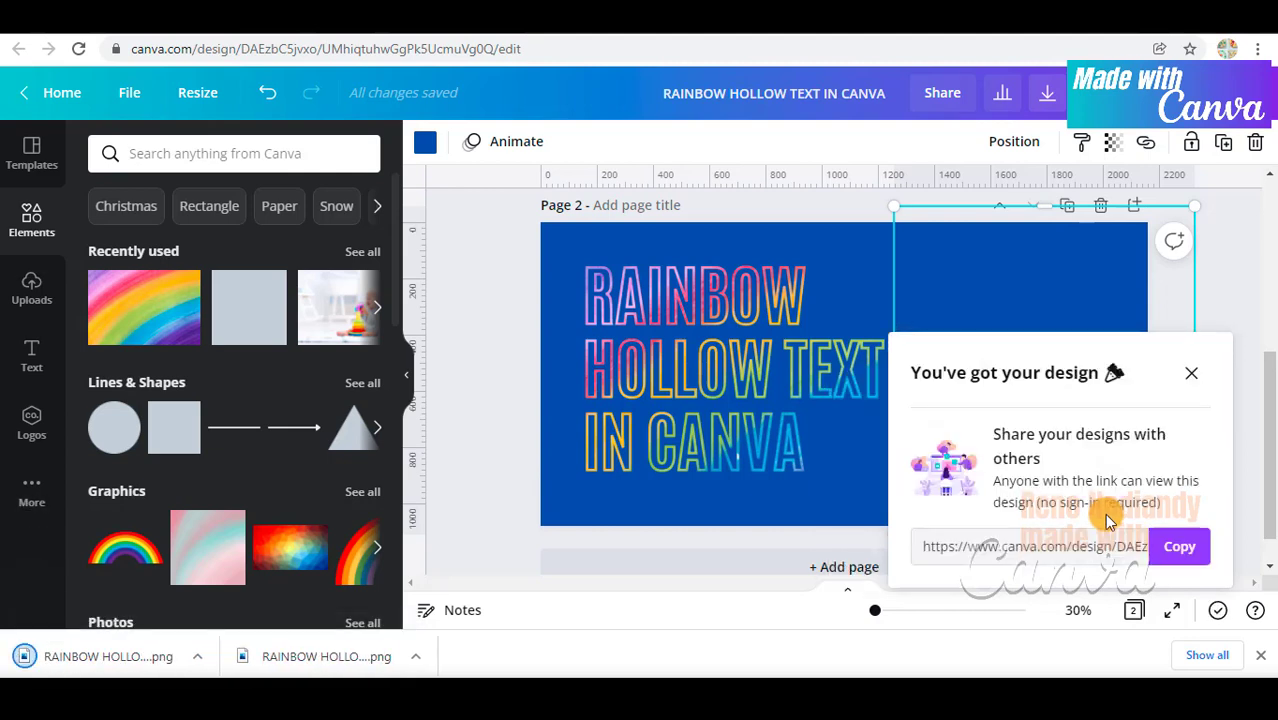
left_click(1191, 372)
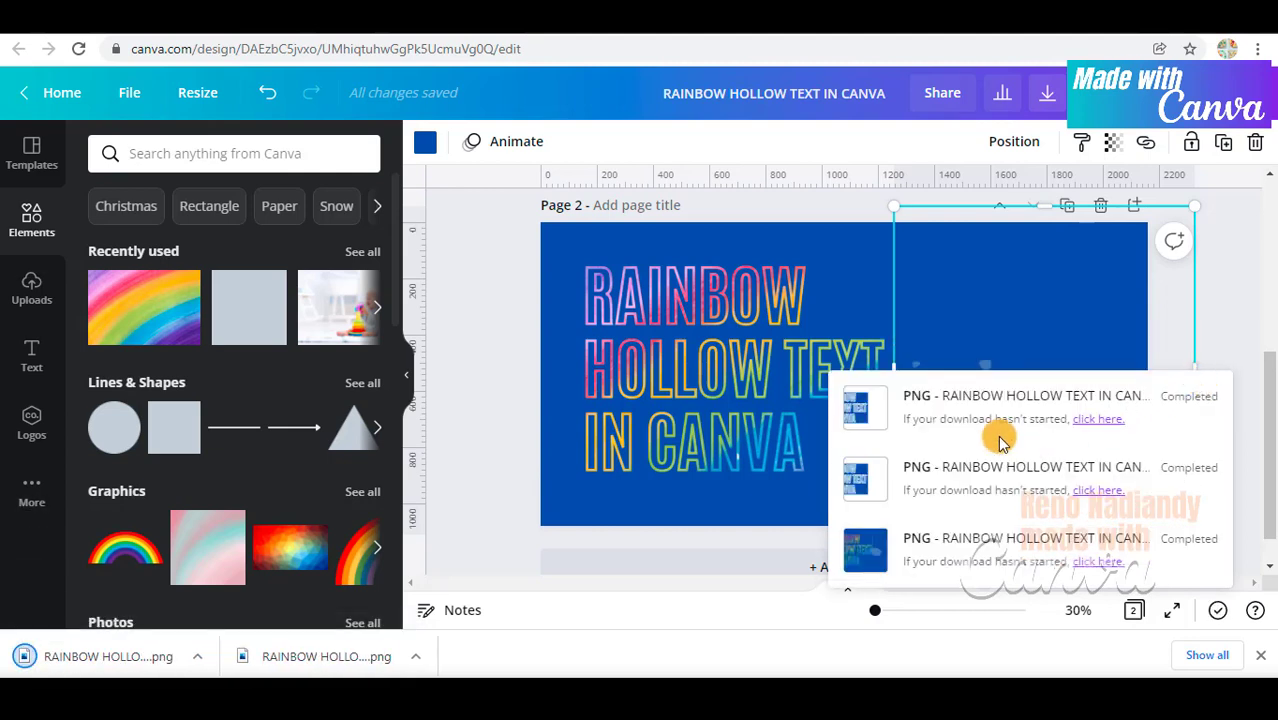
- Place the newly downloaded PNG on a new third page and remove its blue background
left_click(729, 560)
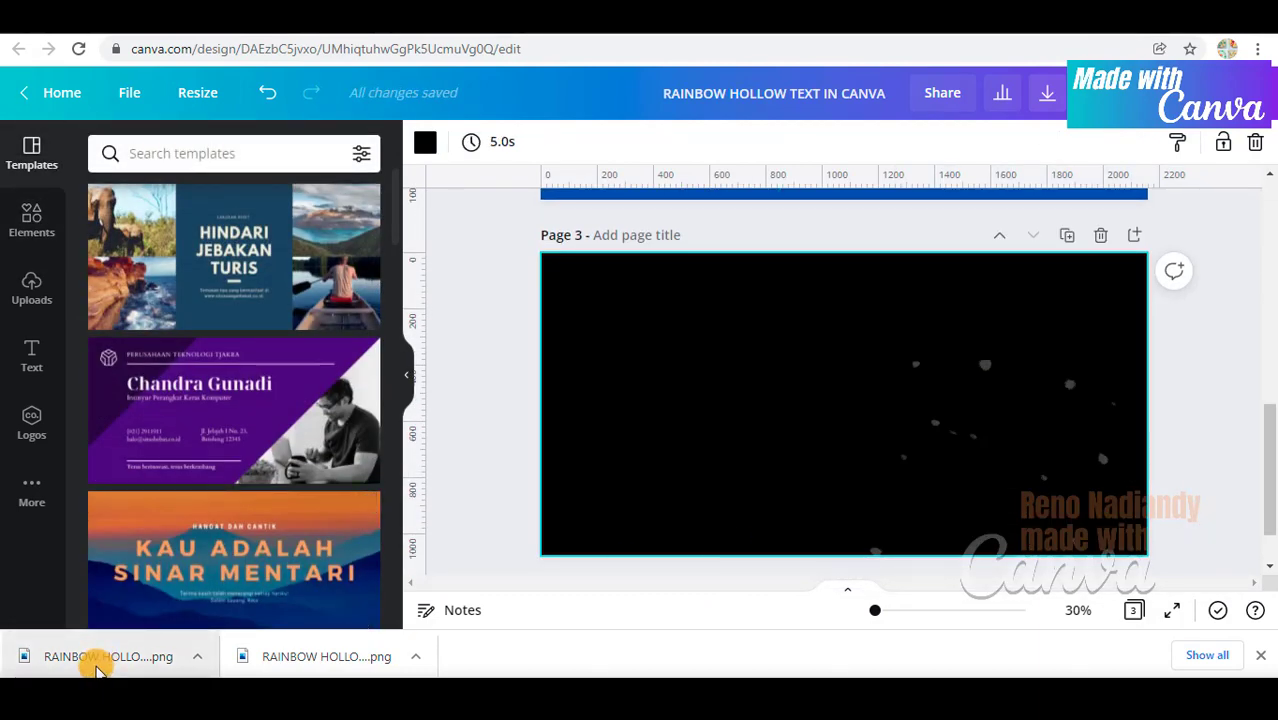
left_click_drag(98, 668, 791, 385)
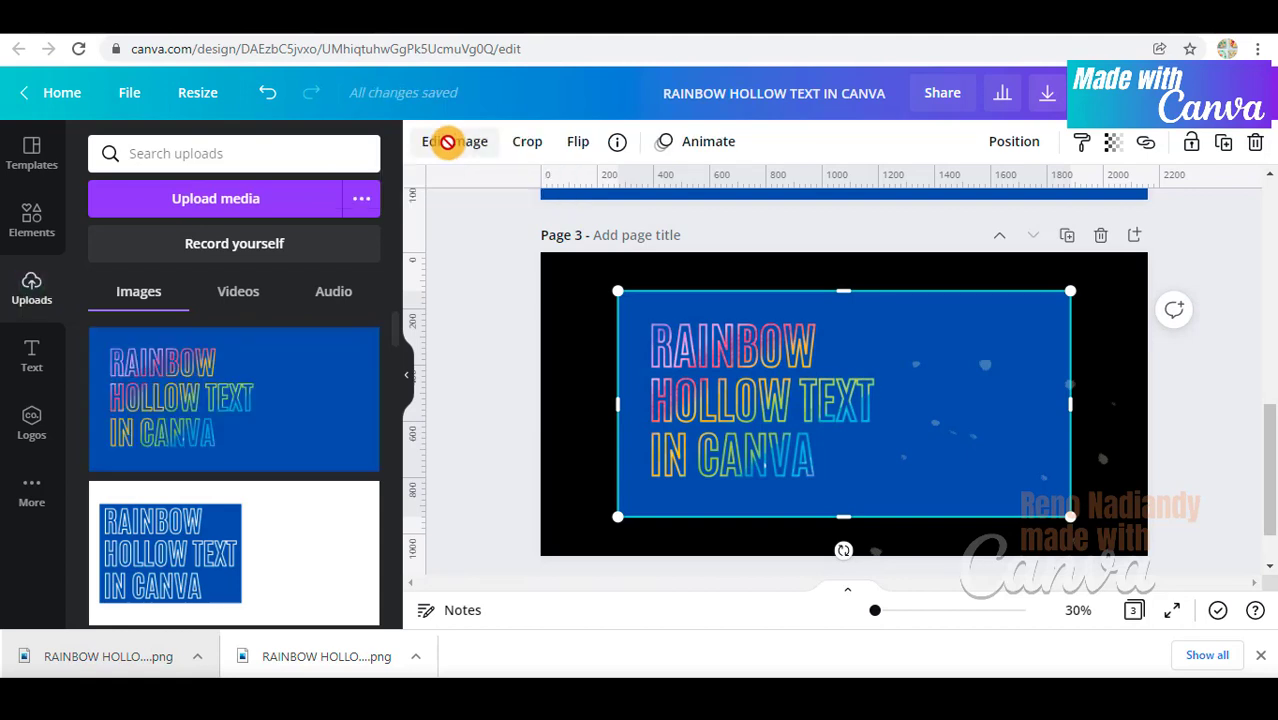
left_click(452, 143)
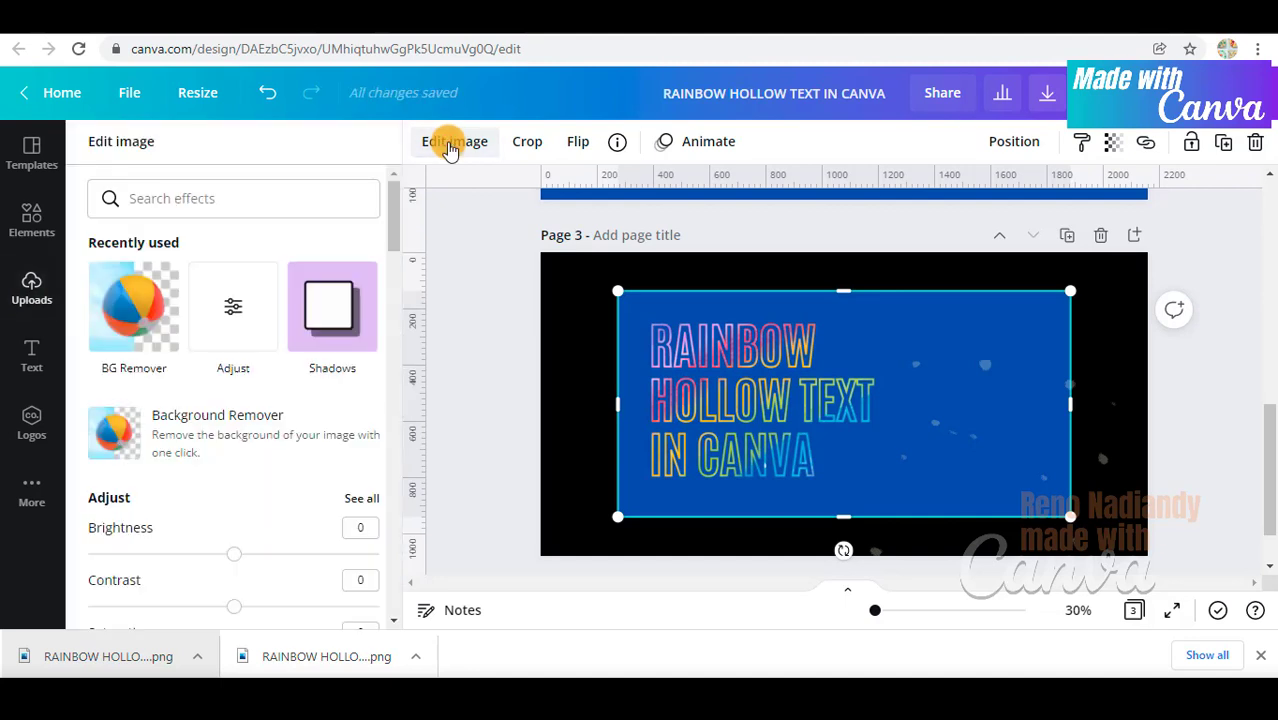
left_click(130, 312)
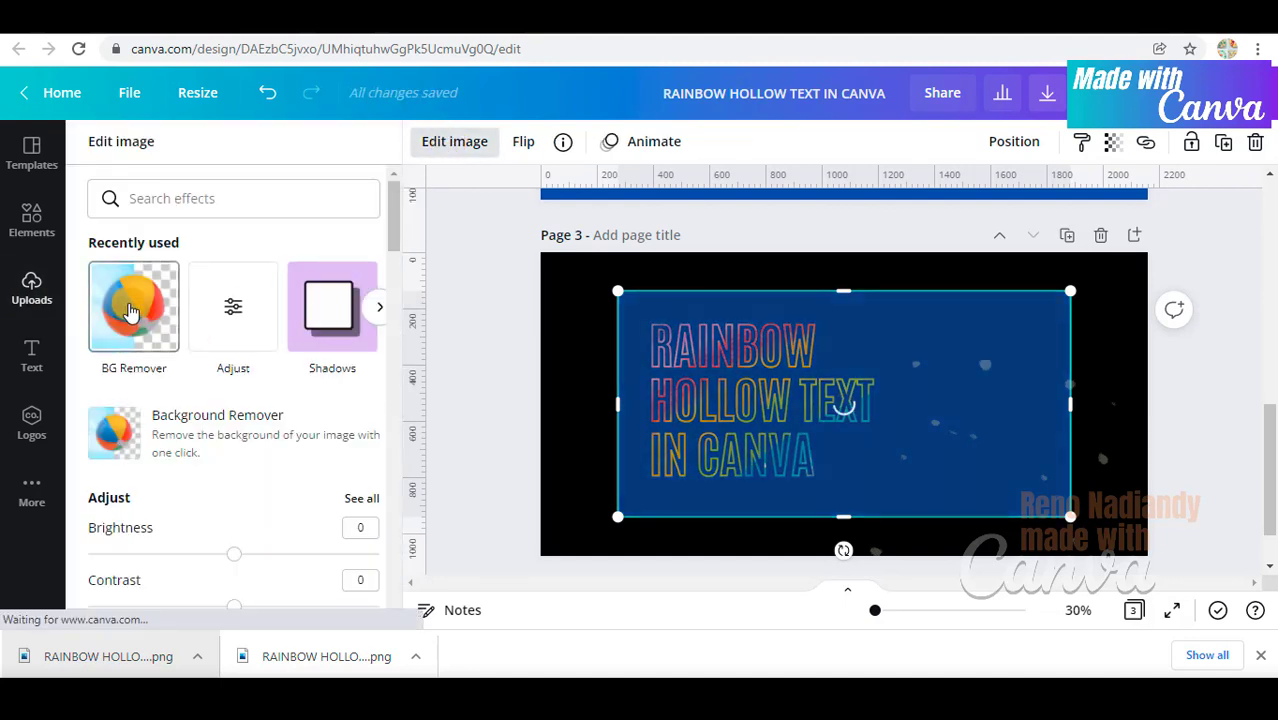
left_click(129, 308)
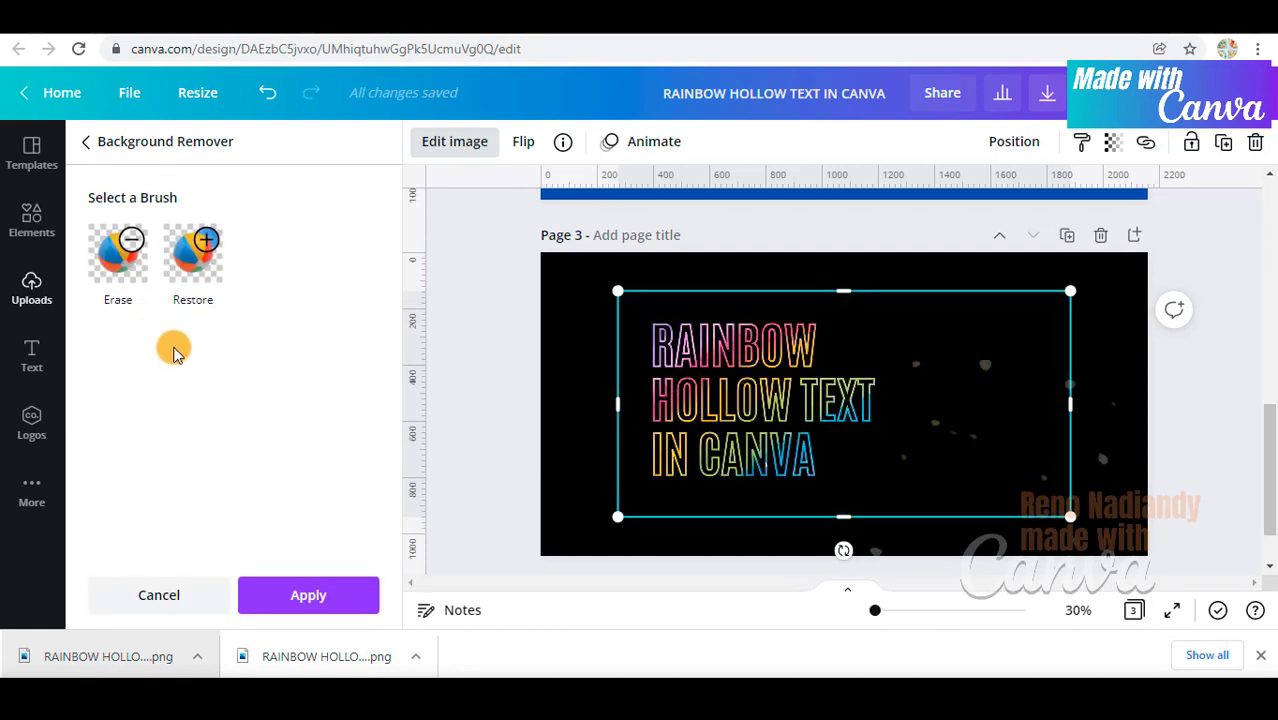
left_click(310, 597)
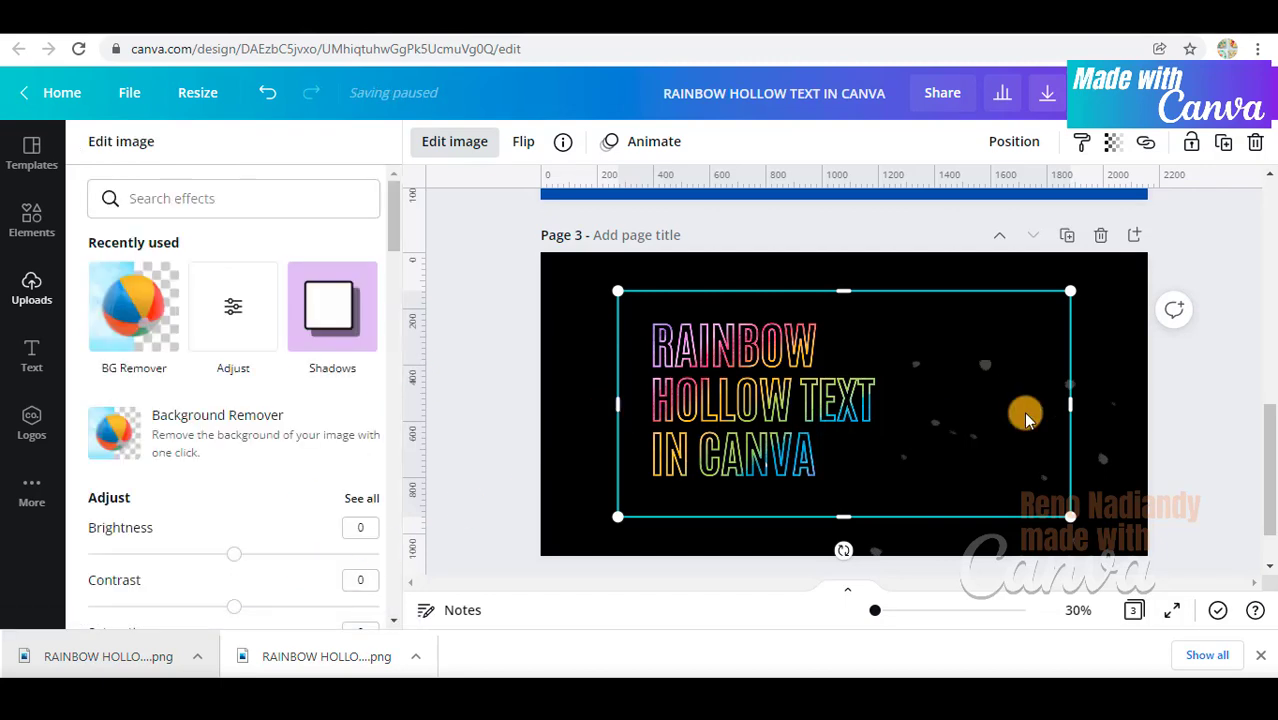
- Crop the rainbow text image closely around the heading and enlarge it in the left half of page 3
left_click_drag(1067, 405, 884, 405)
left_click_drag(630, 400, 652, 422)
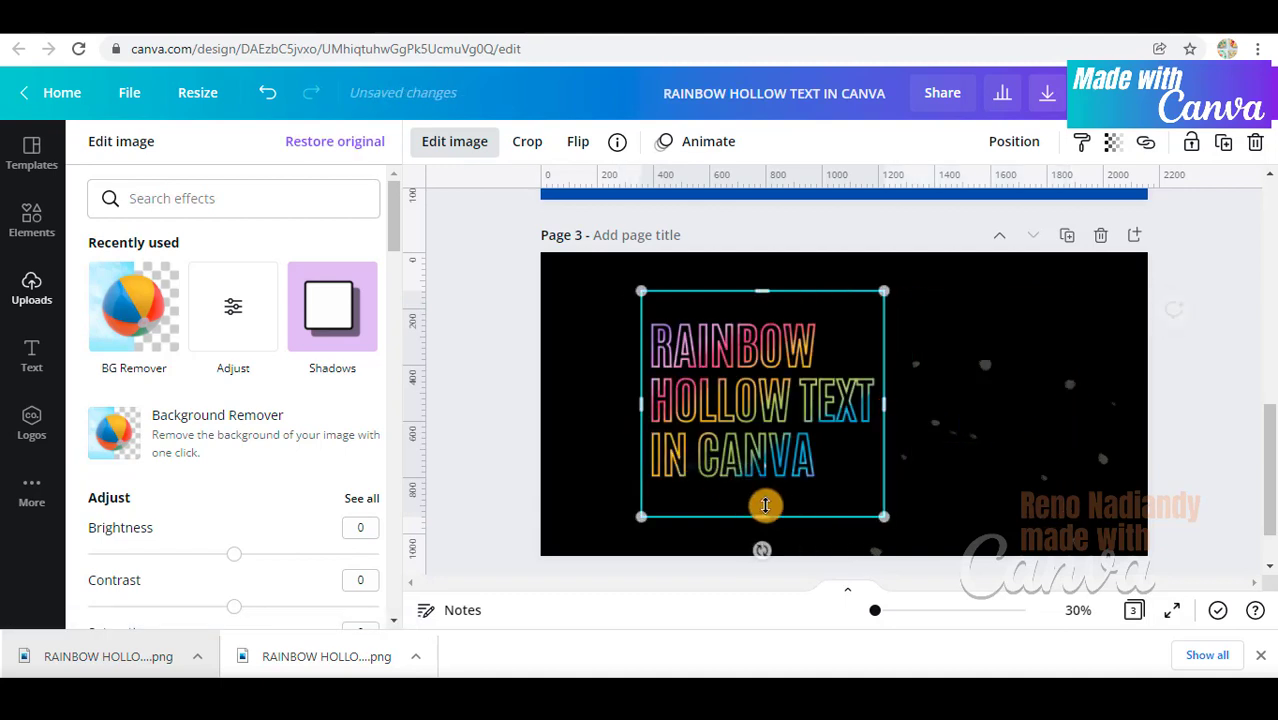
mouse_move(765, 513)
left_mouse_down()
mouse_move(765, 476)
mouse_move(764, 489)
left_mouse_up()
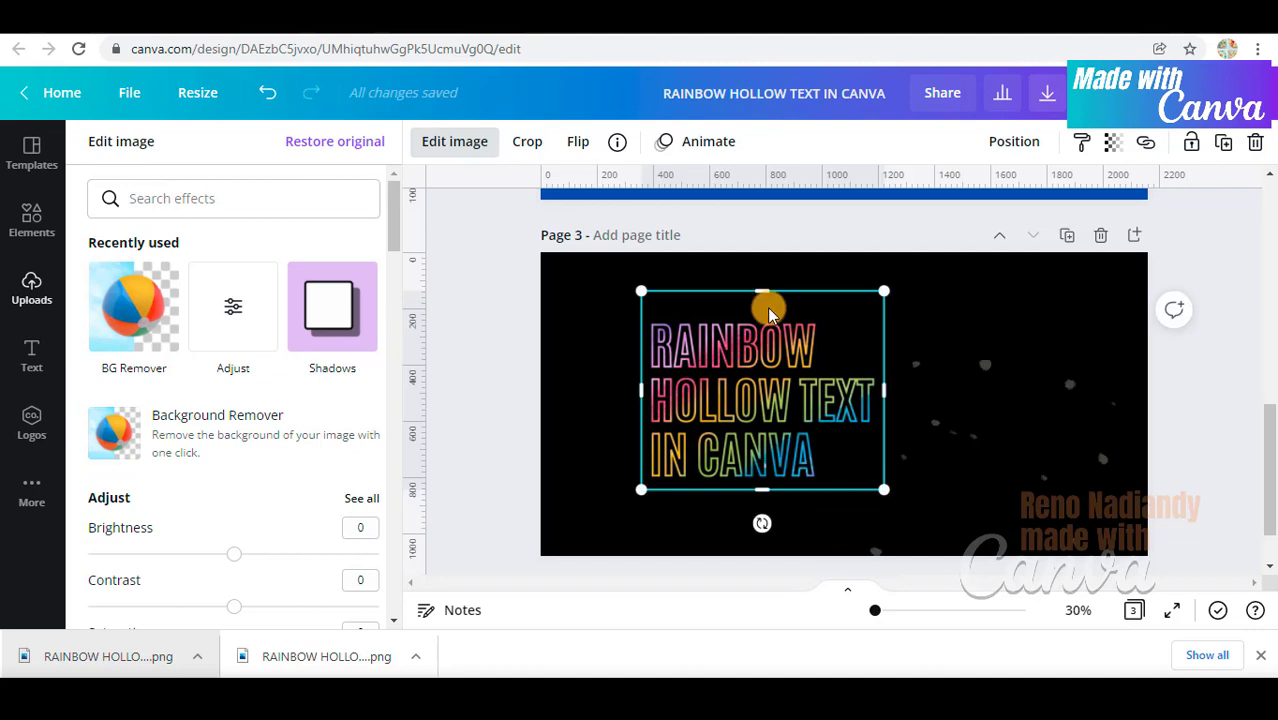
left_click_drag(767, 298, 765, 309)
left_click_drag(750, 380, 670, 365)
left_click_drag(795, 455, 843, 505)
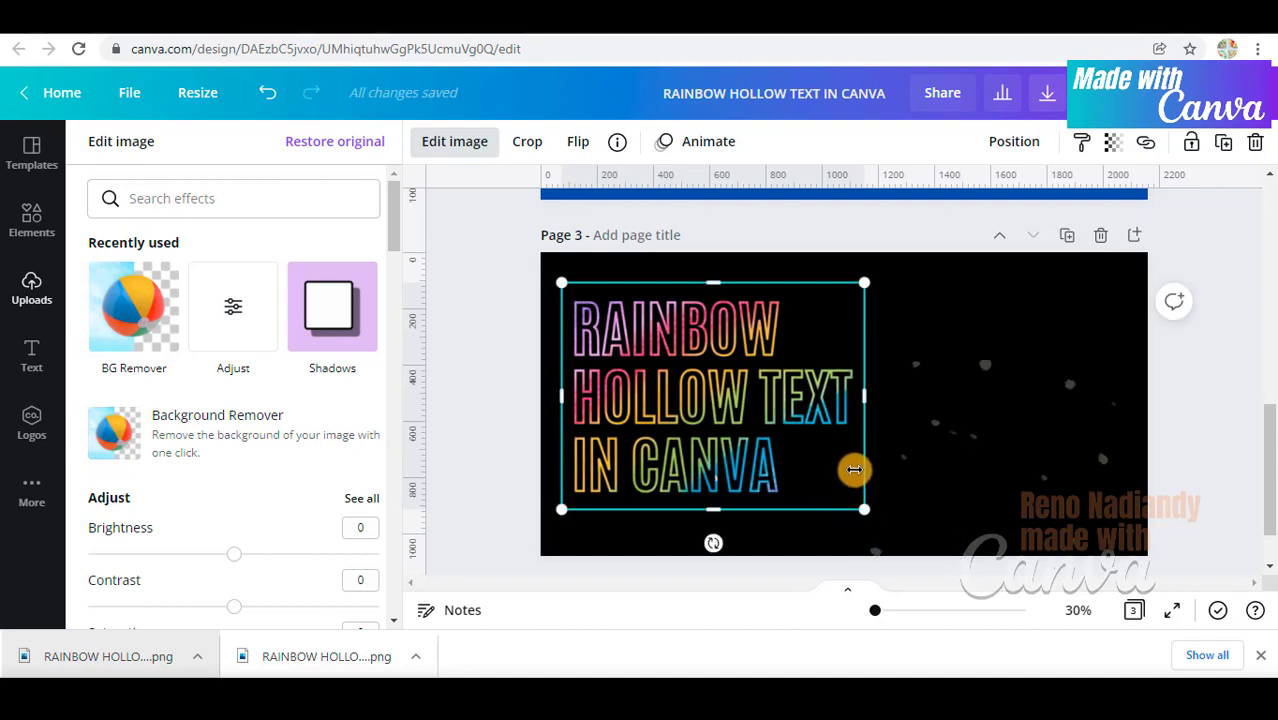